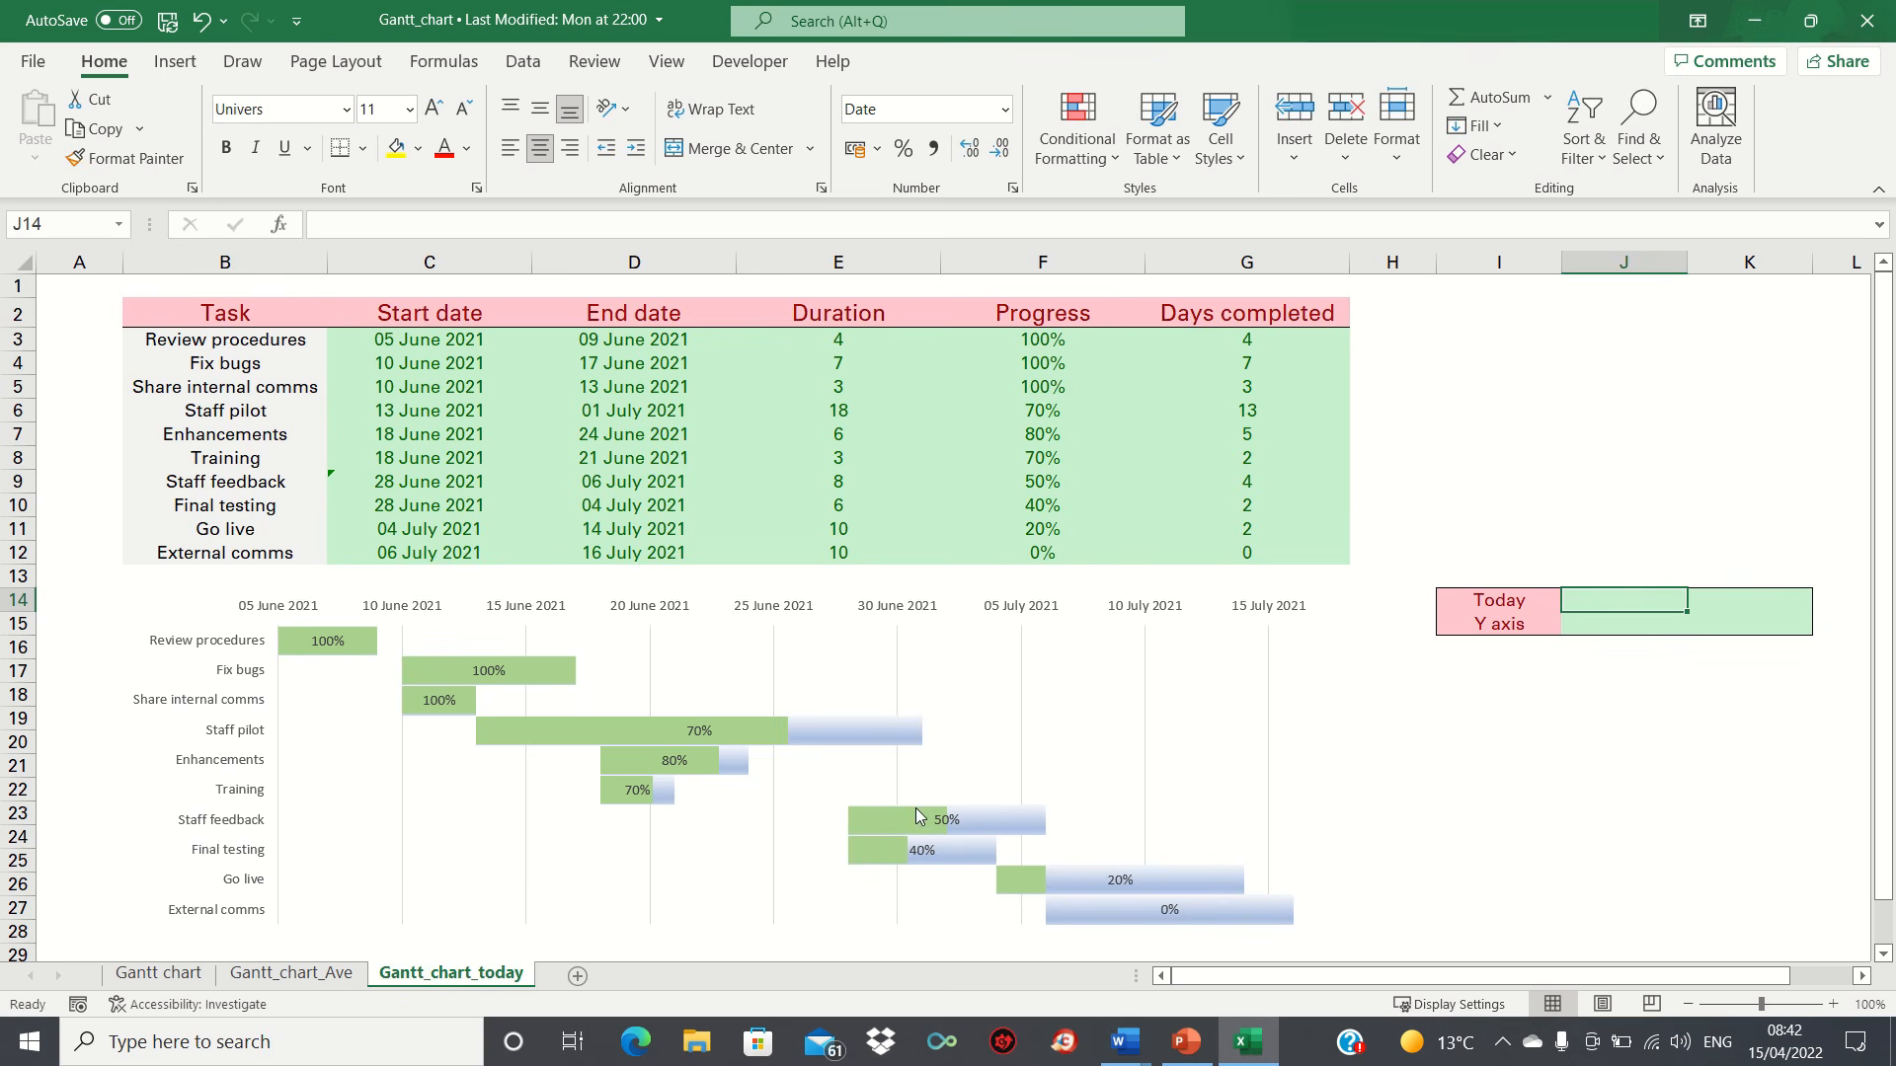
Step: Enter the date 26/06/2021 as the first Today value in J14 and copy it across to K14
{"action": "mouse_move", "coordinate": [917, 809]}
{"action": "type", "text": "26"}
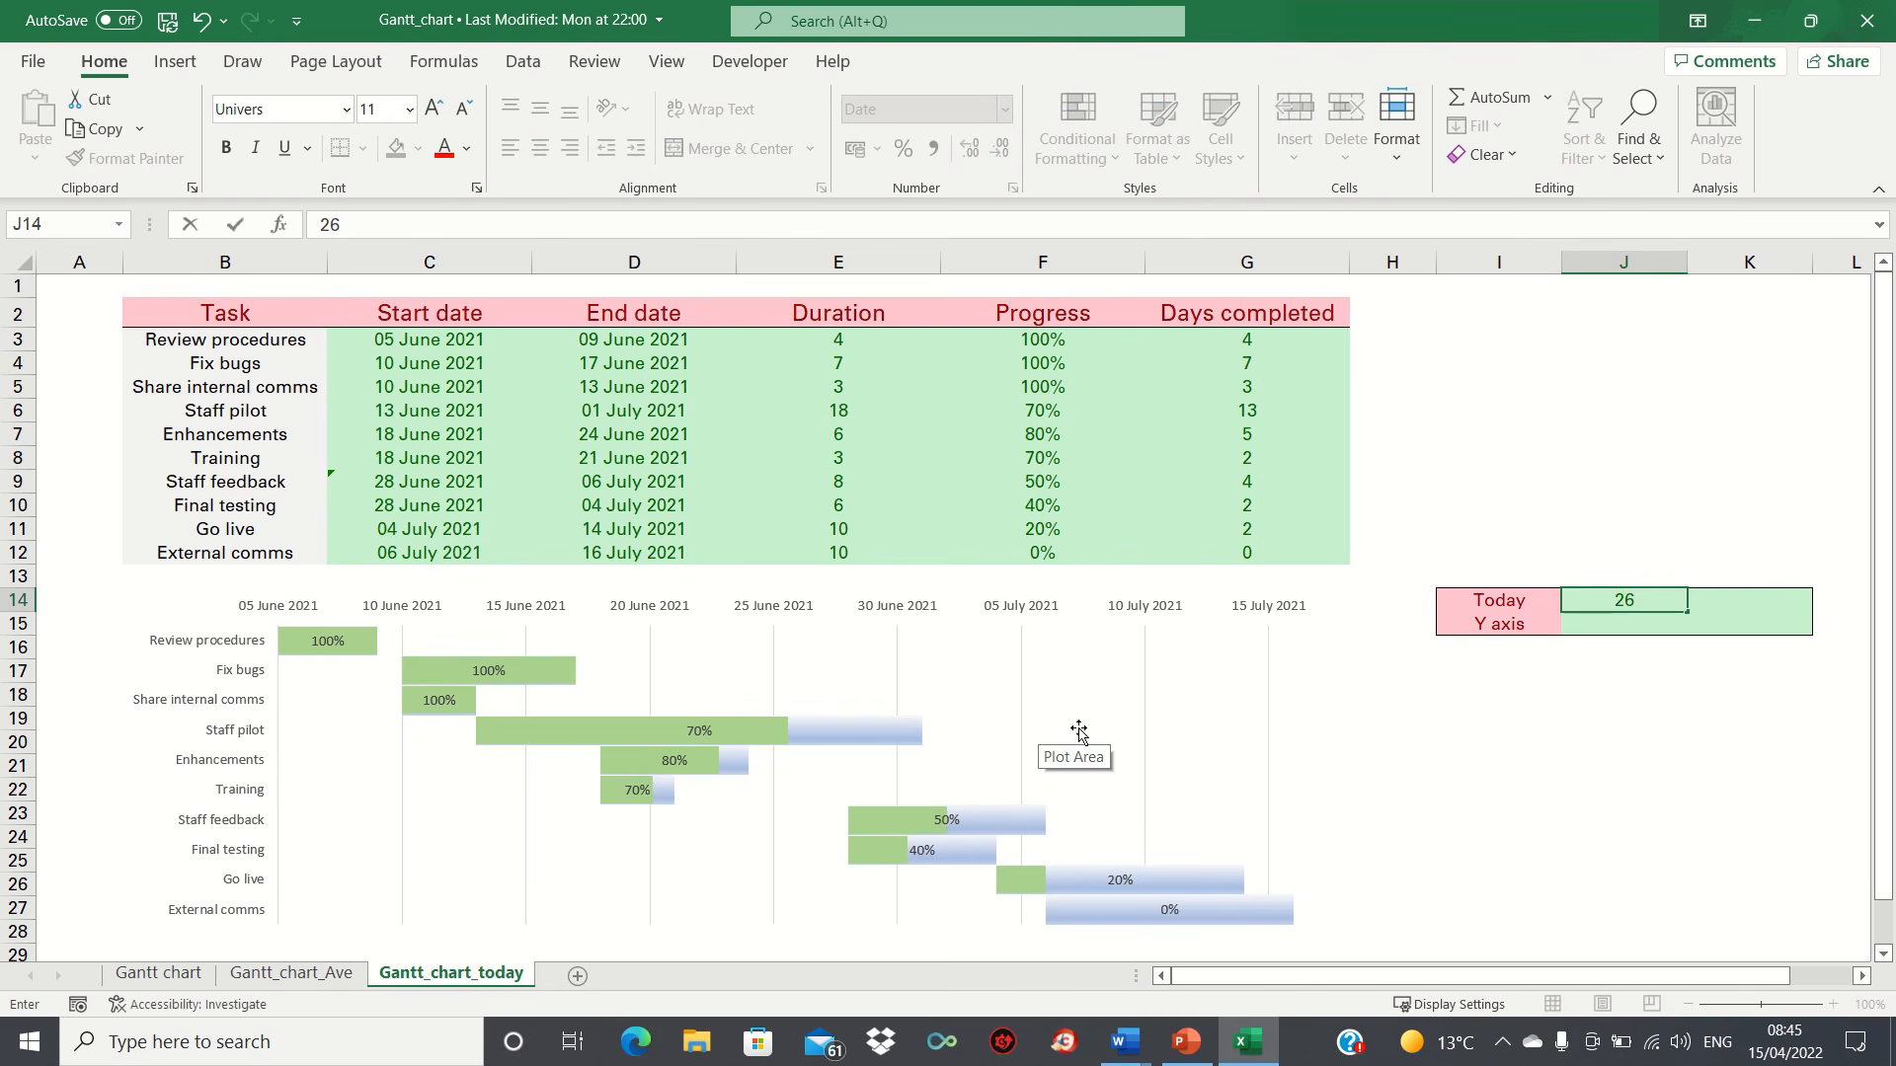
{"action": "type", "text": "/"}
{"action": "type", "text": "06/2021"}
{"action": "key", "text": "Return"}
{"action": "key", "text": "Up"}
{"action": "key", "text": "shift+Right"}
{"action": "key", "text": "ctrl+r"}
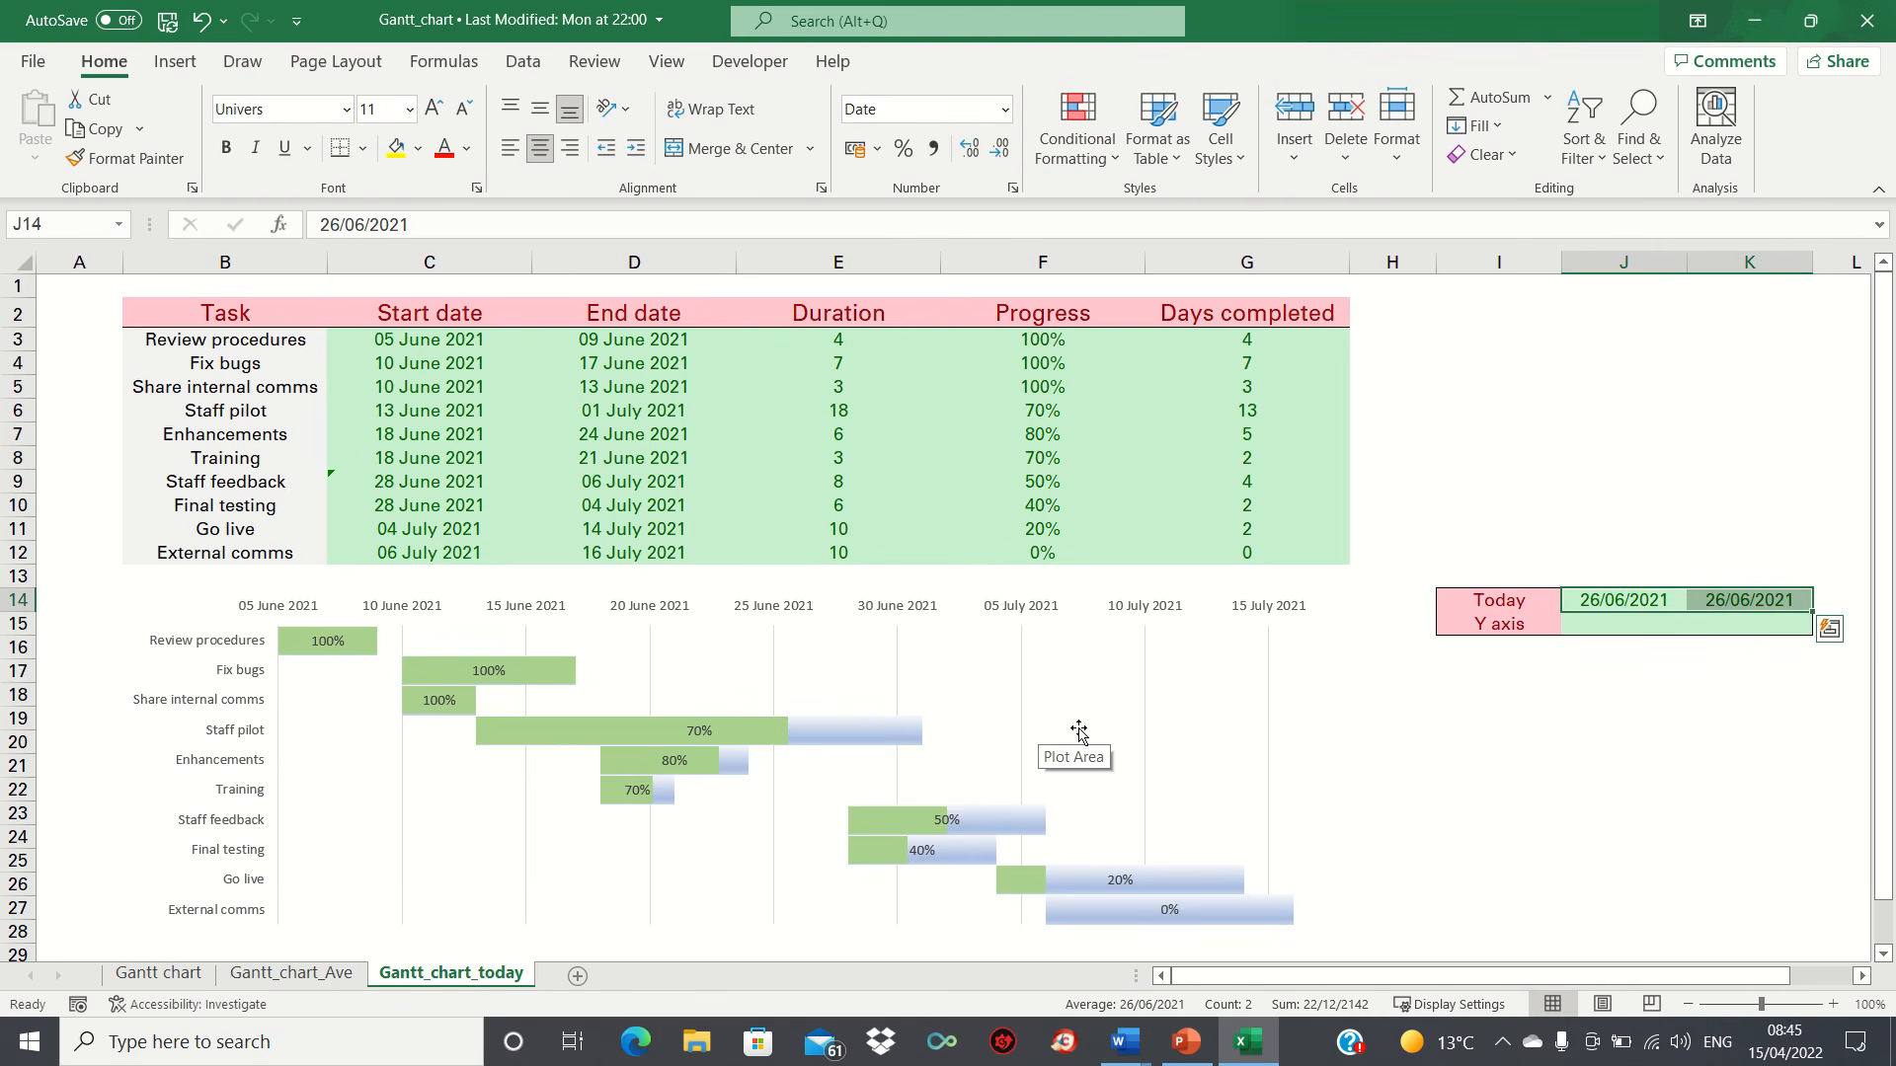
Step: Fill the Y axis row with 0 in J15 and 9 in K15
{"action": "key", "text": "Down"}
{"action": "type", "text": "0"}
{"action": "key", "text": "Tab"}
{"action": "type", "text": "9"}
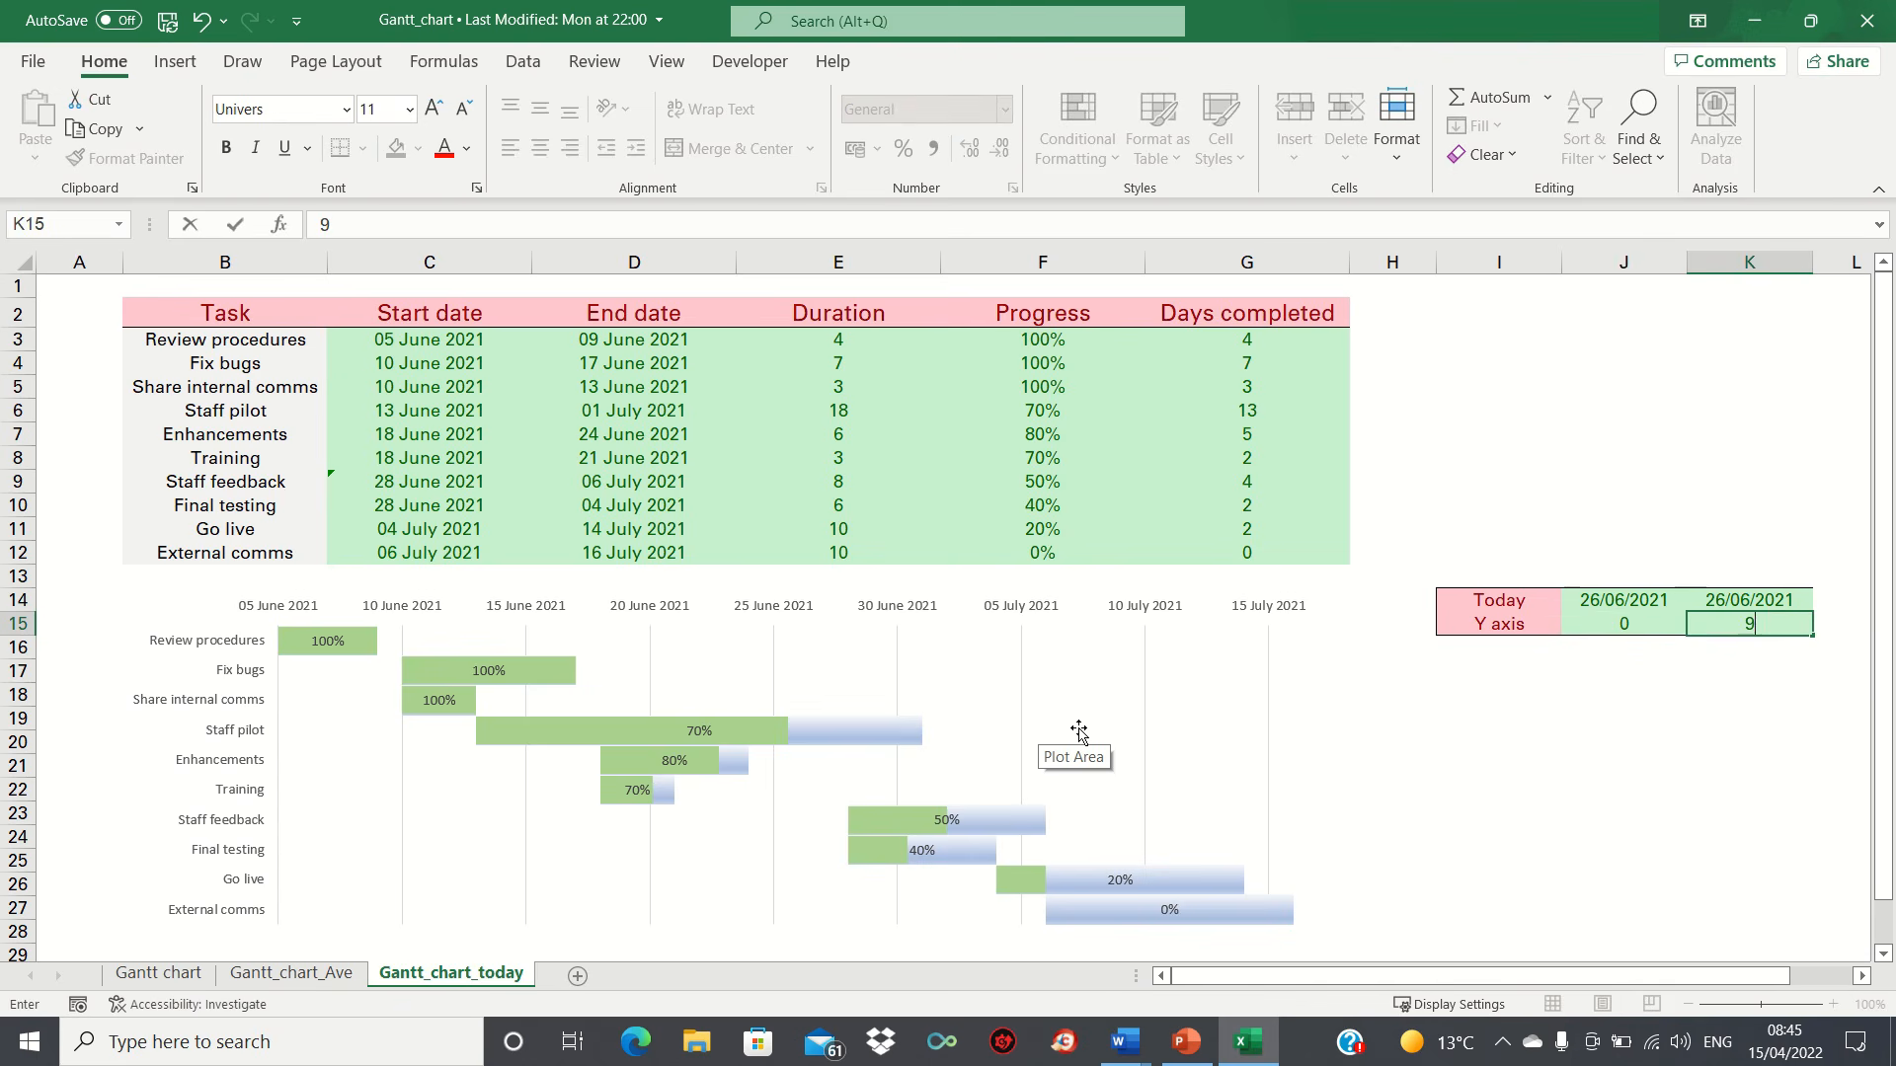
{"action": "key", "text": "shift+Tab"}
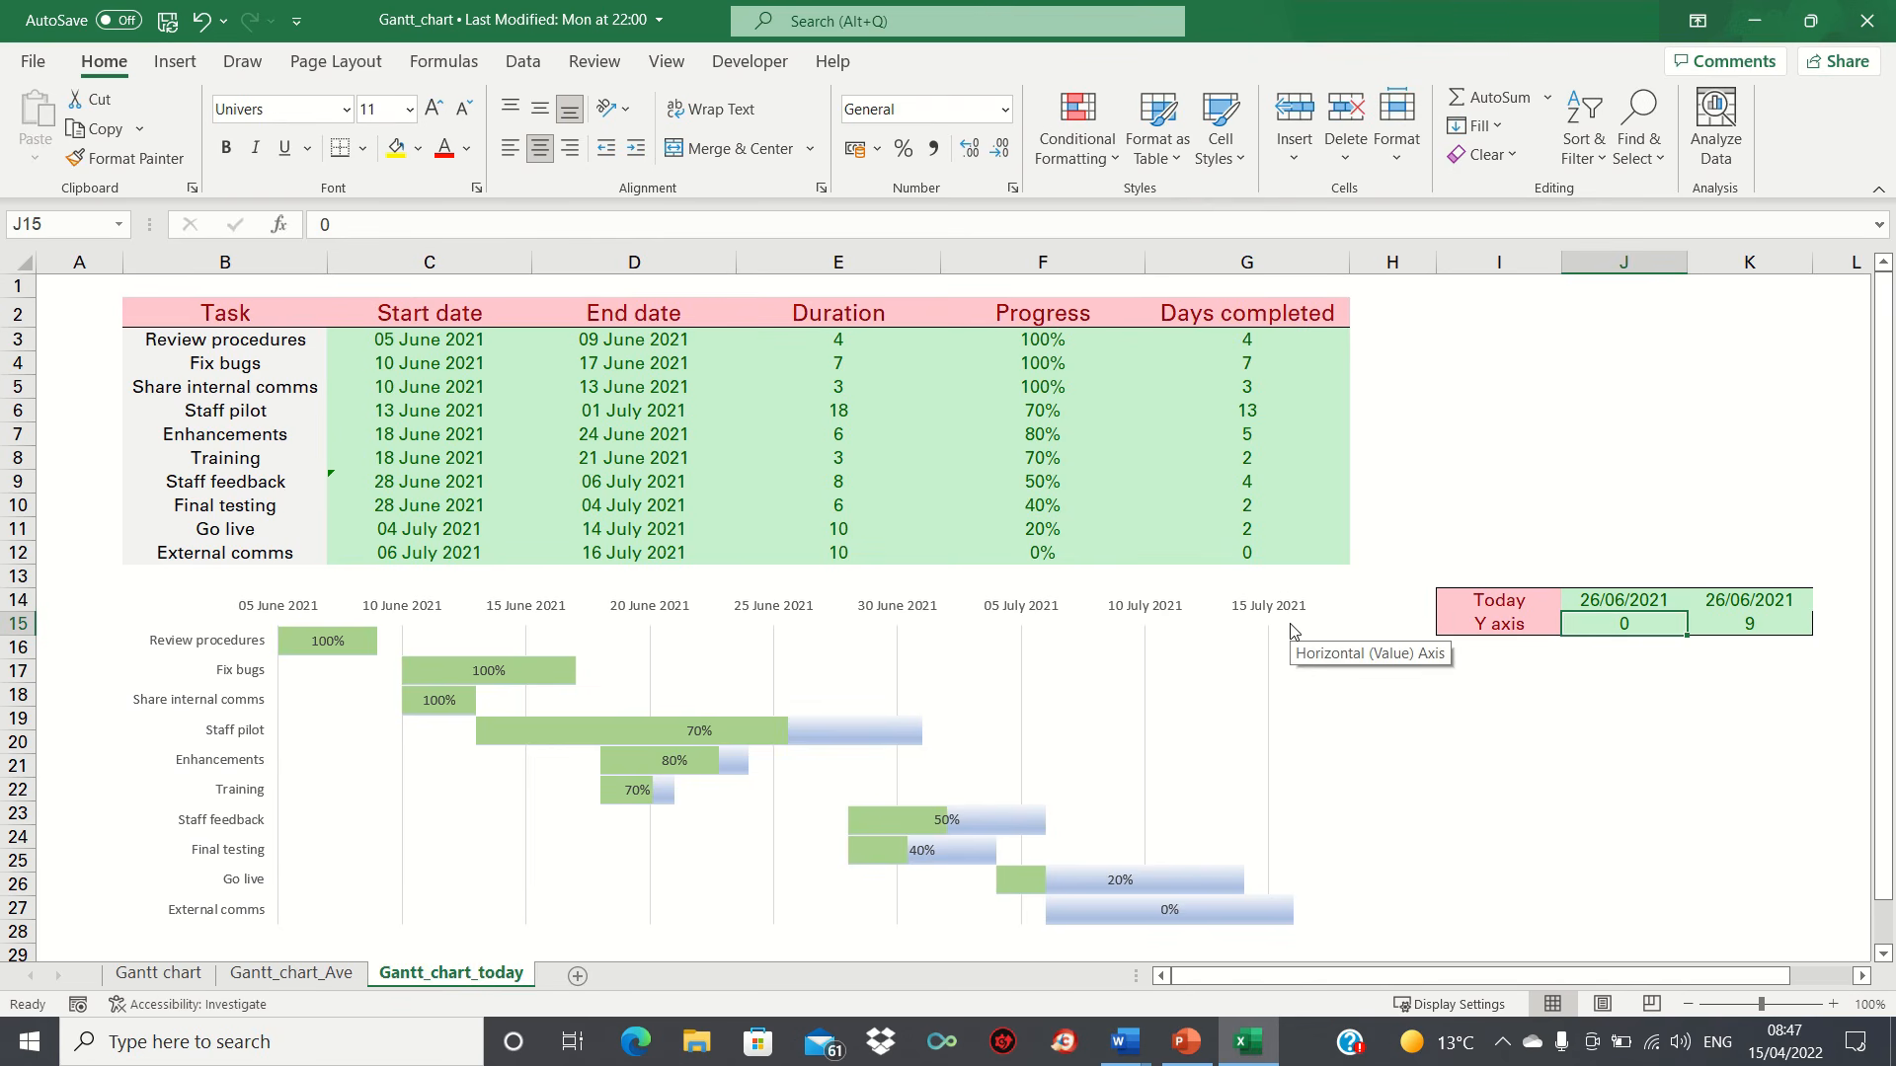
Step: Add a new data series to the Gantt chart, taking its name from the Today label in I14
{"action": "left_click", "coordinate": [1208, 606]}
{"action": "right_click", "coordinate": [1208, 603]}
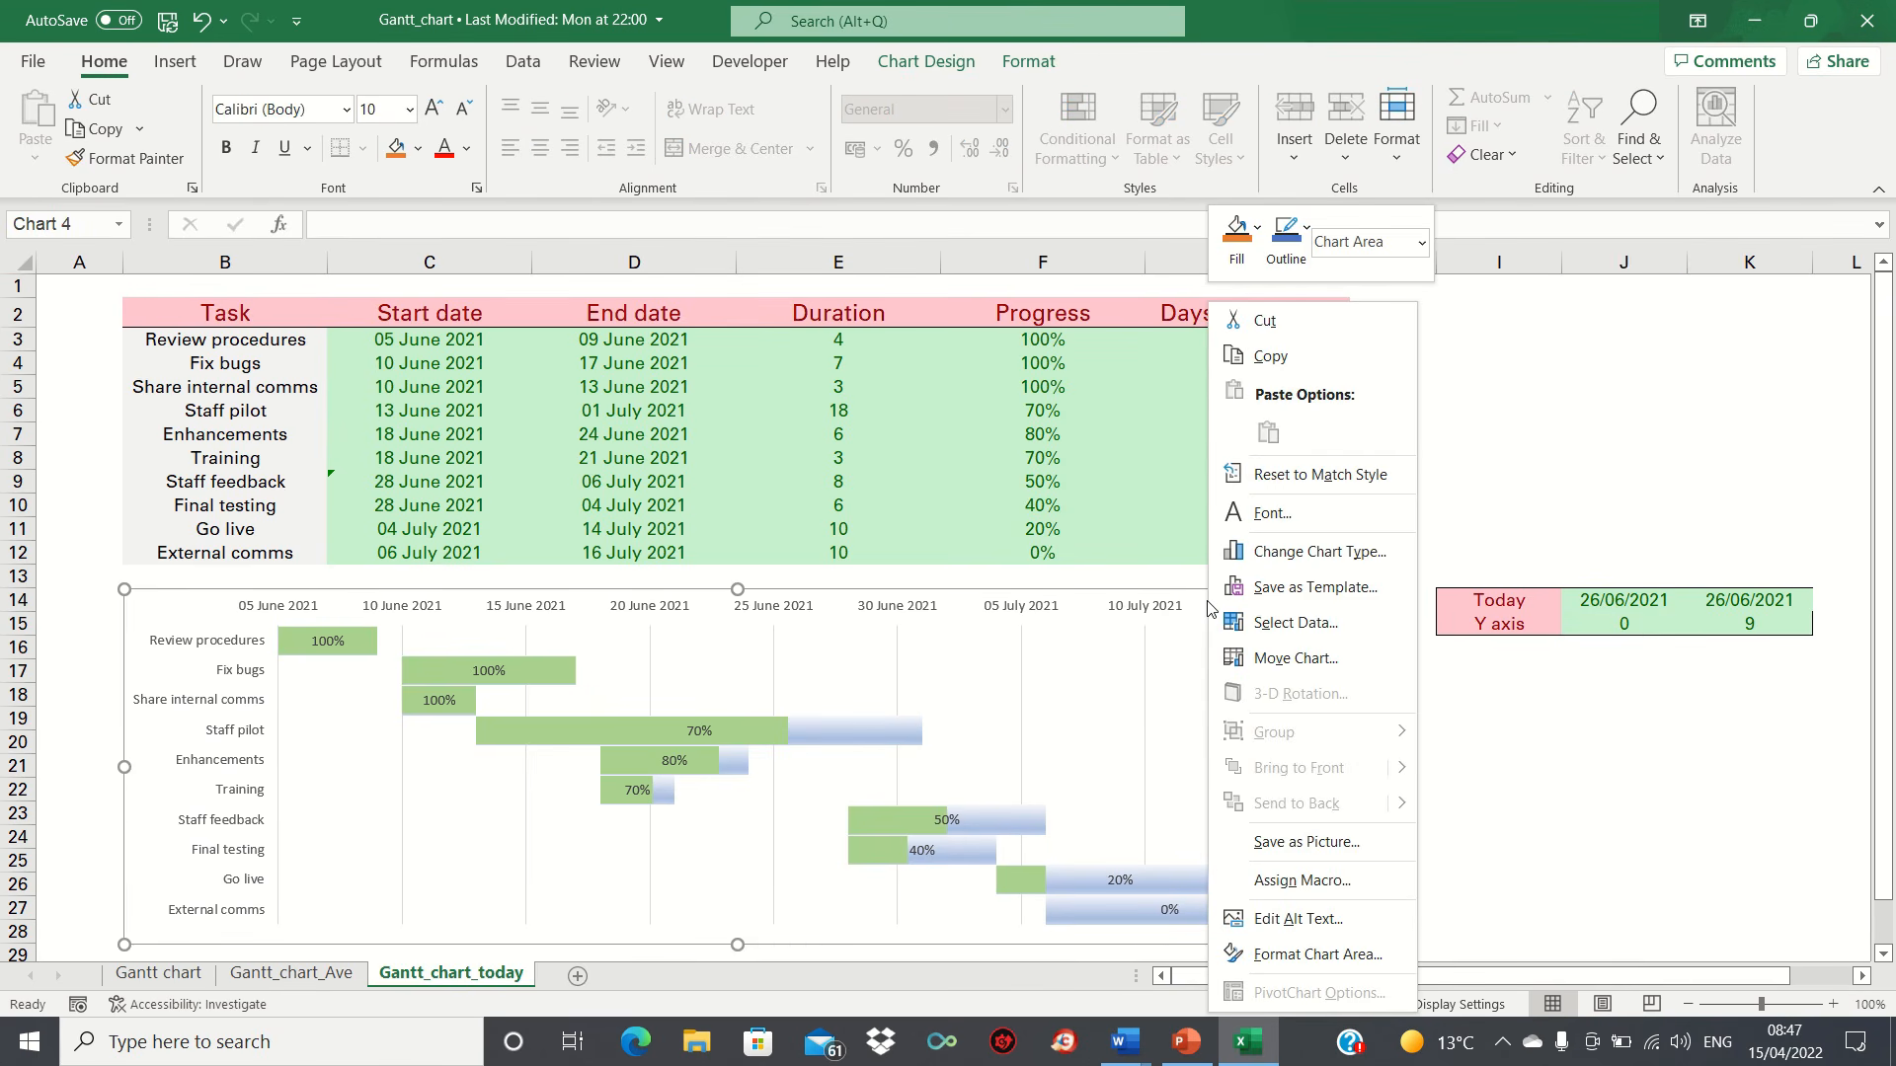
{"action": "left_click", "coordinate": [1276, 624]}
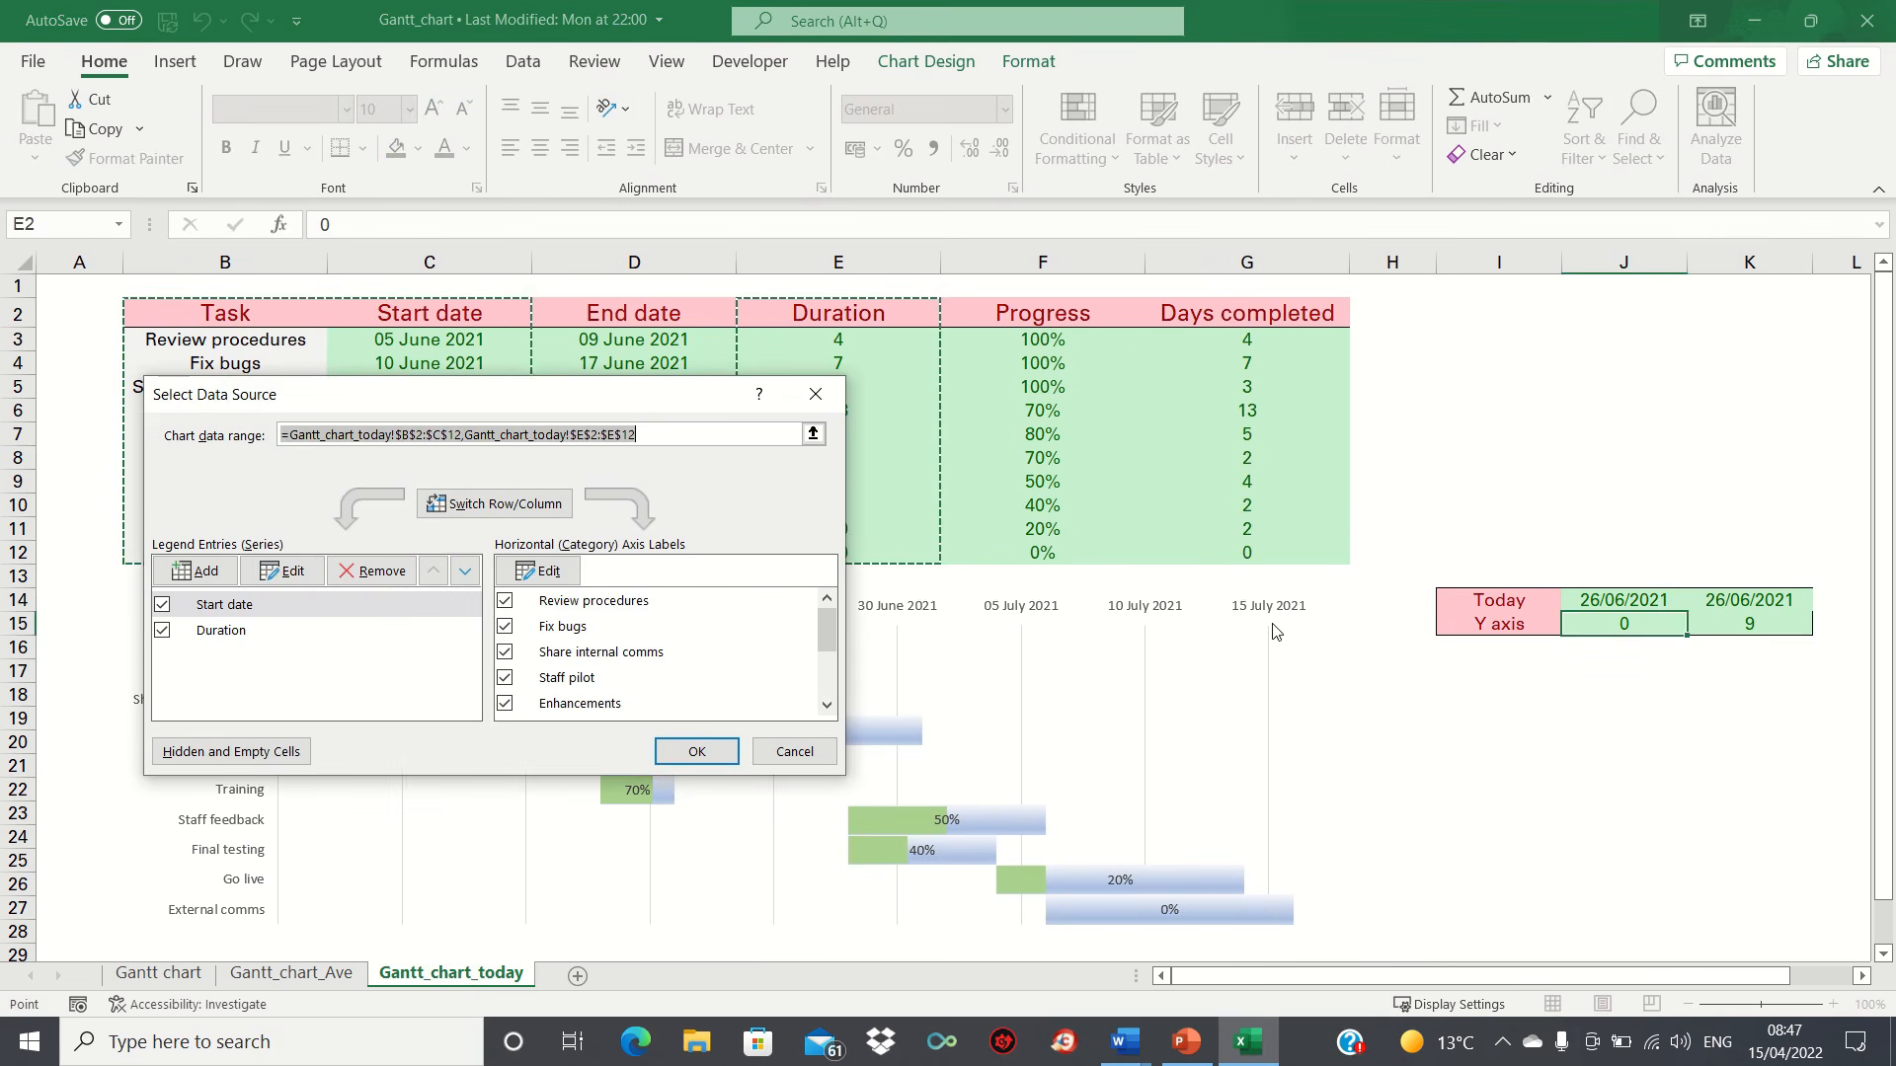
{"action": "left_click", "coordinate": [226, 573]}
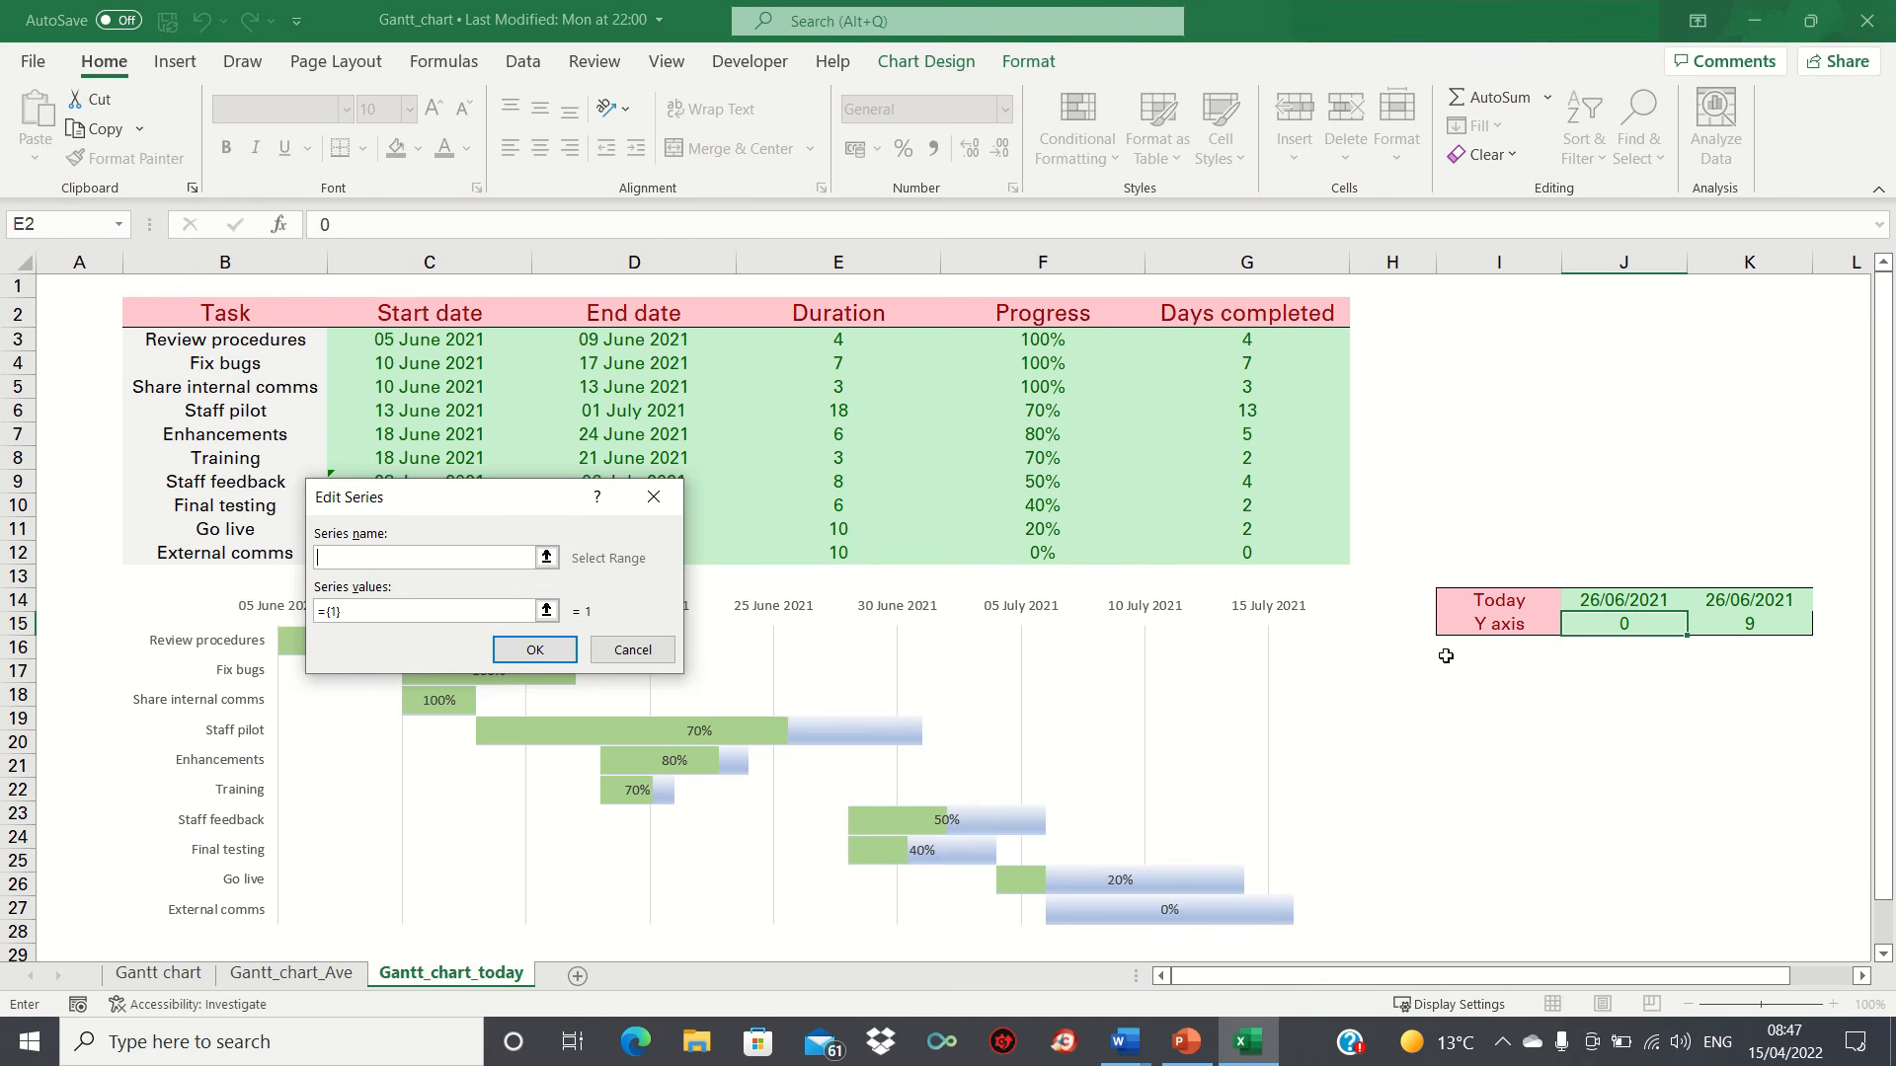
{"action": "left_click", "coordinate": [1479, 601]}
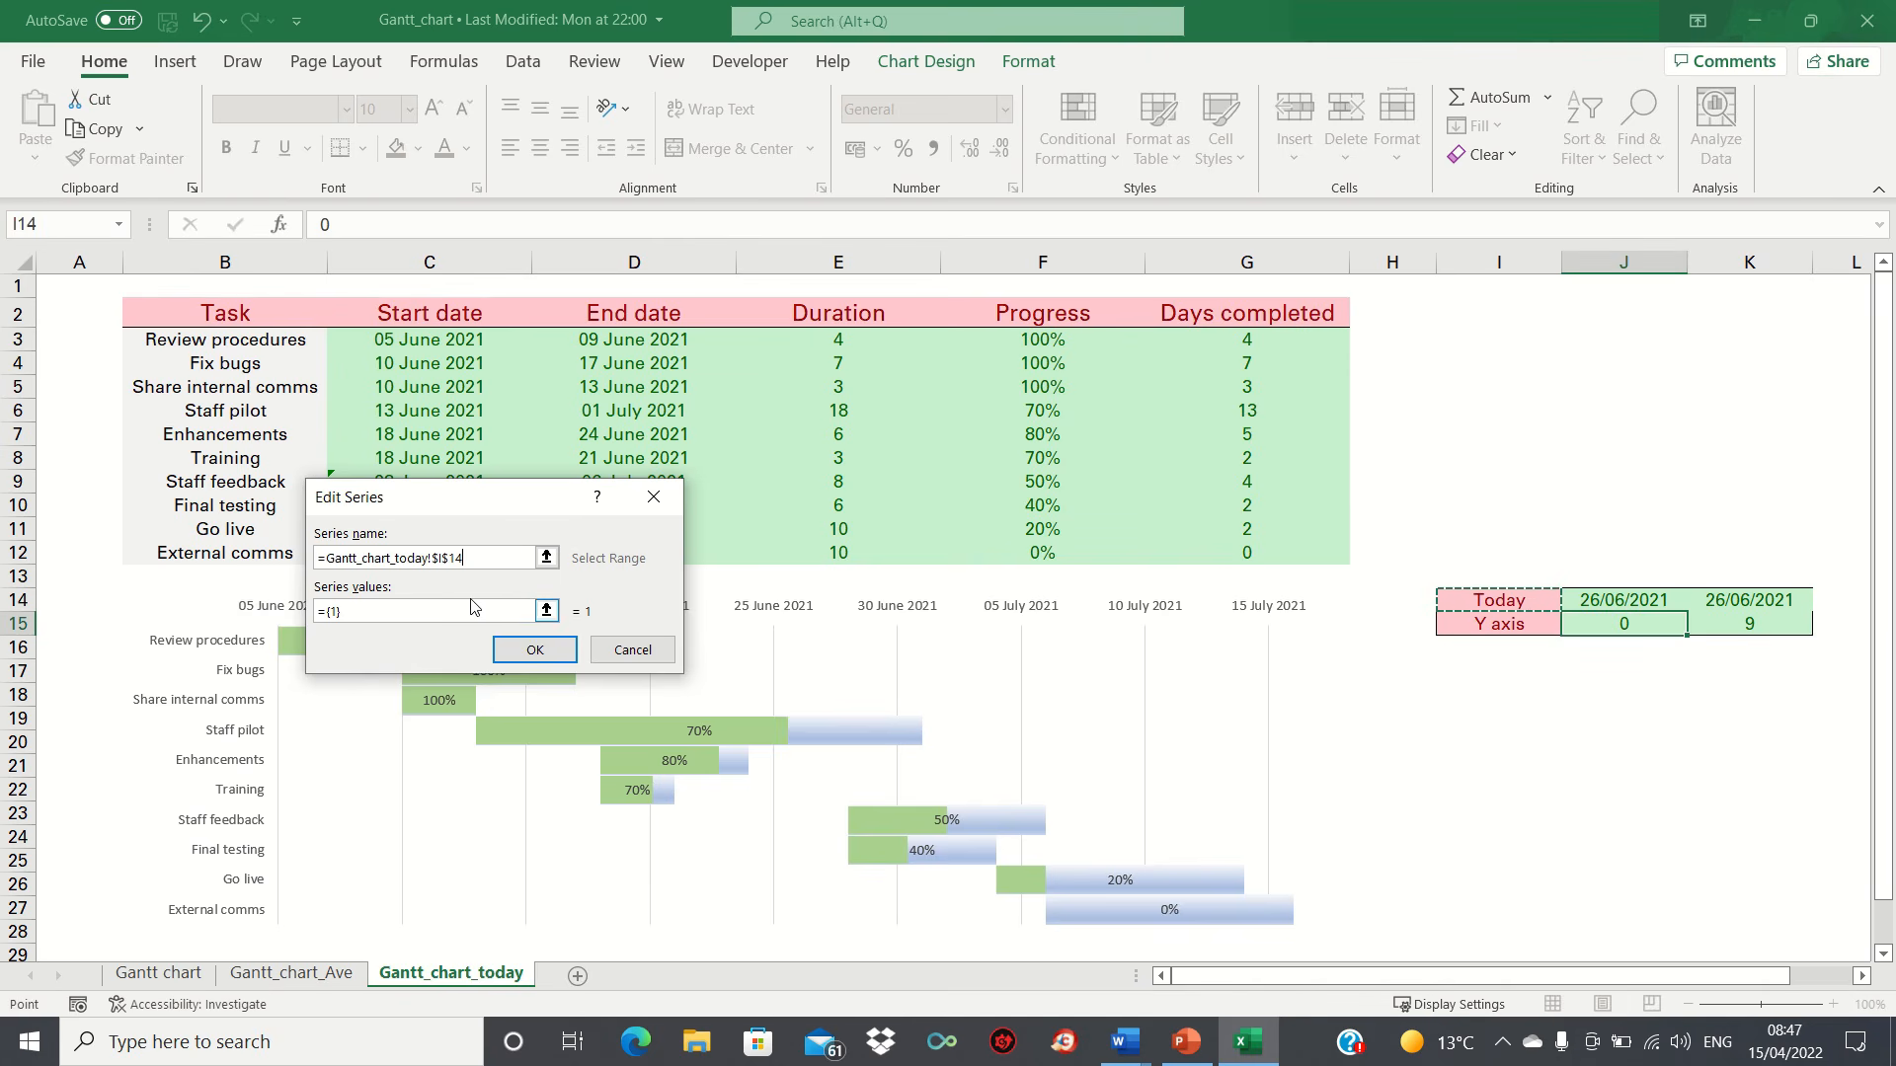
{"action": "left_click", "coordinate": [535, 651]}
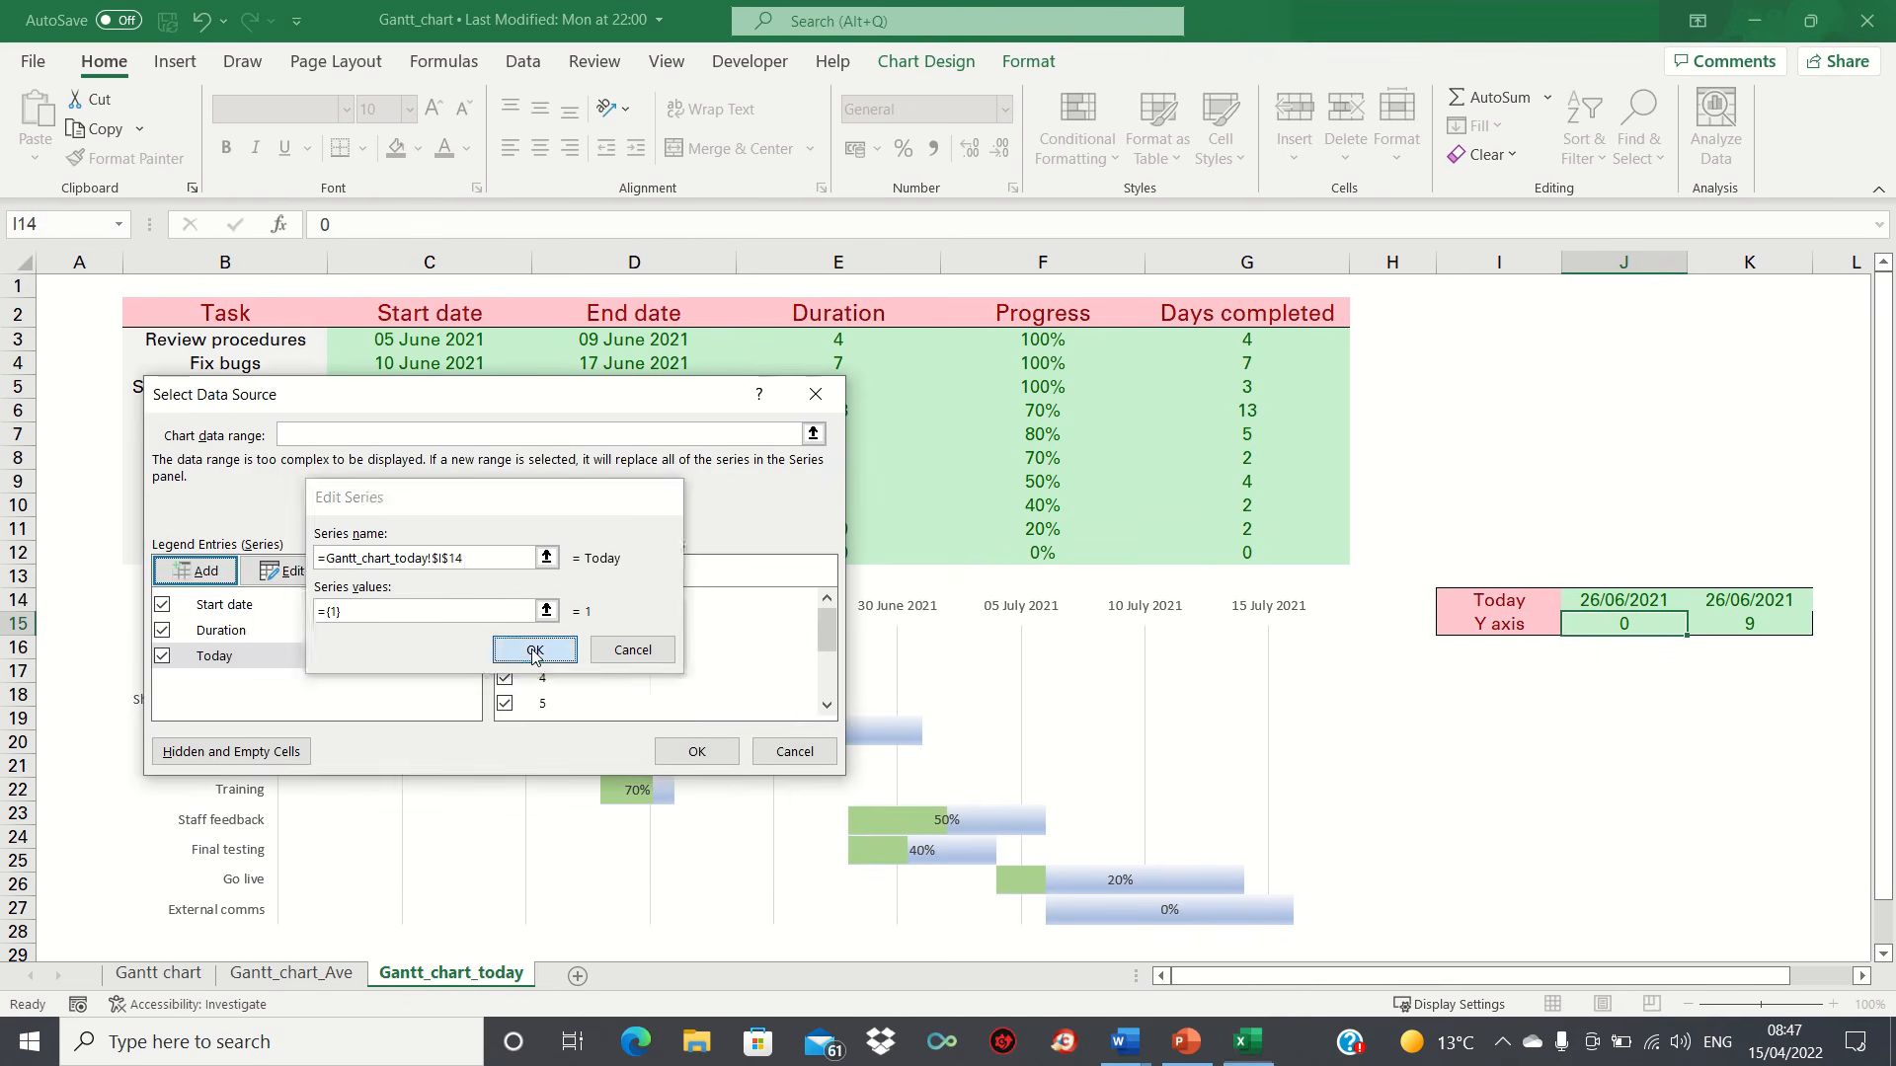
{"action": "left_click", "coordinate": [694, 752]}
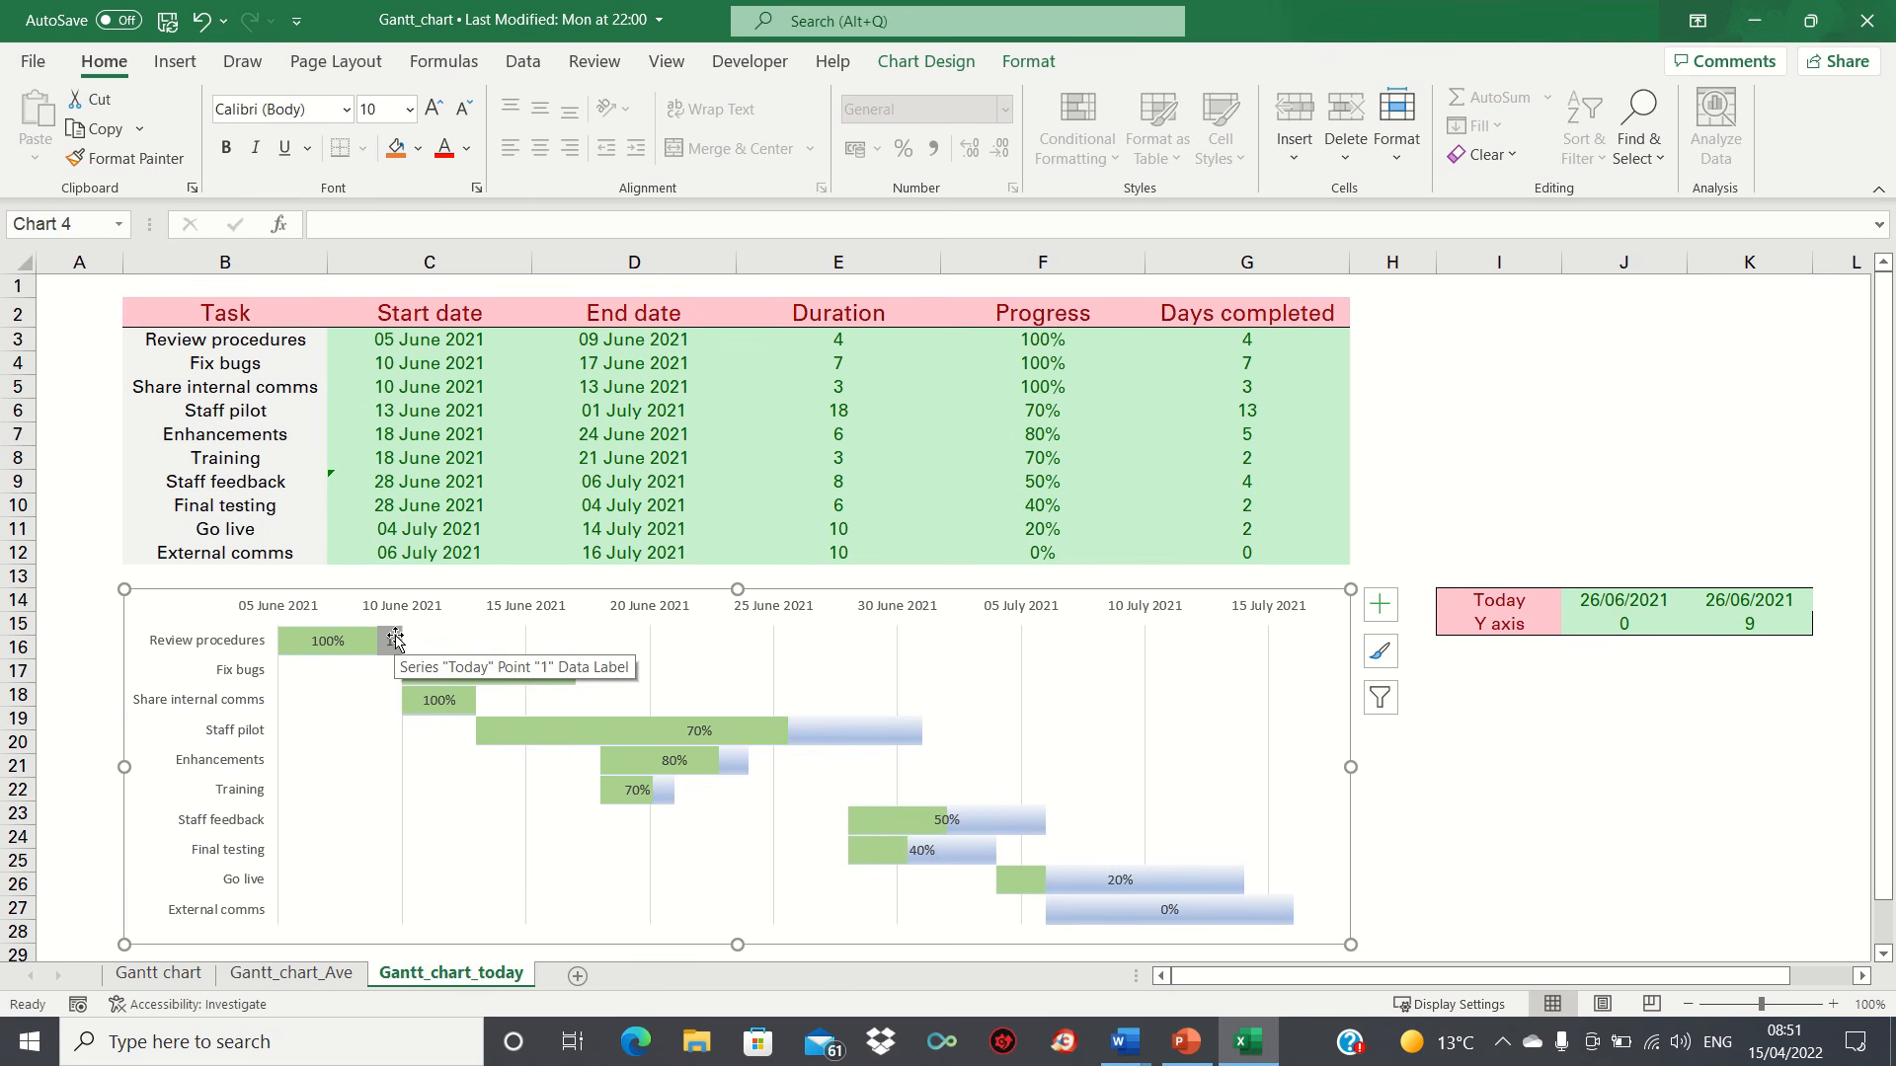
Step: Change the Today series' chart type to Scatter with Straight Lines and Markers
{"action": "left_click", "coordinate": [345, 641]}
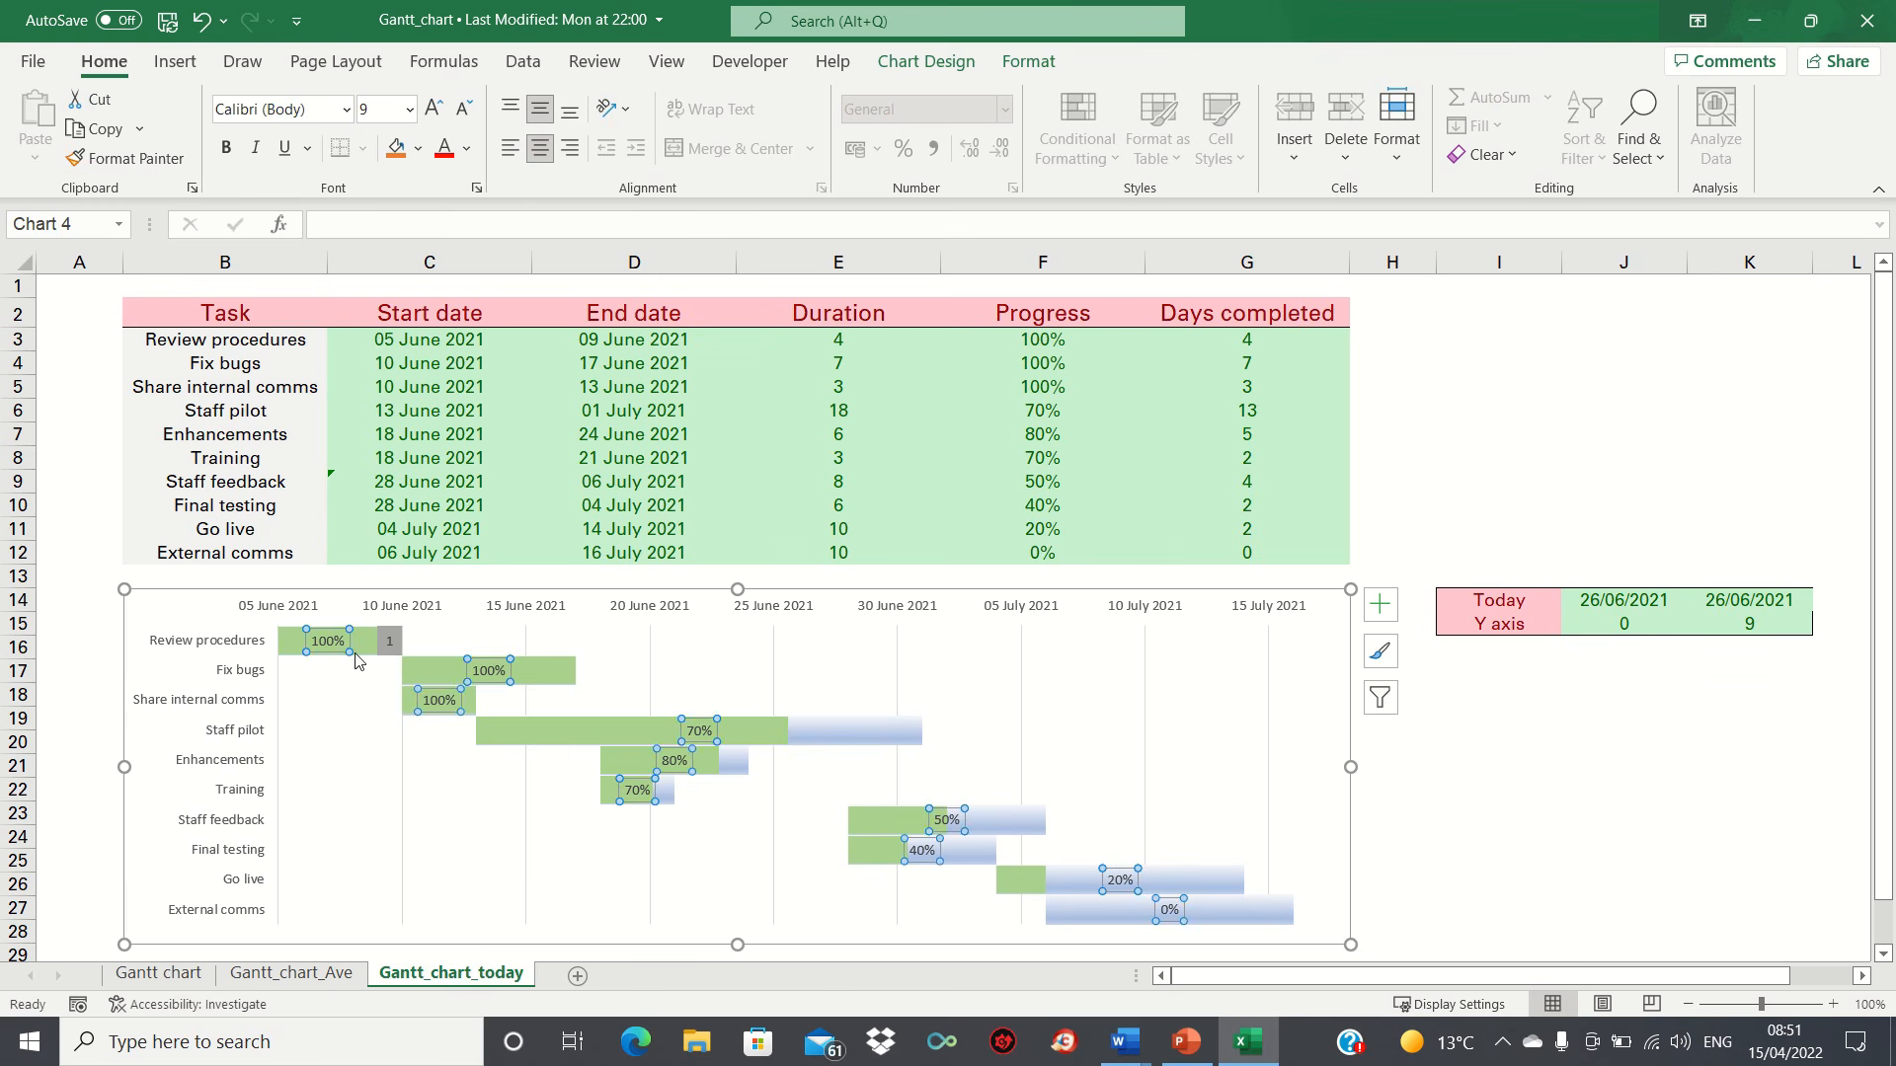
{"action": "left_click", "coordinate": [363, 643]}
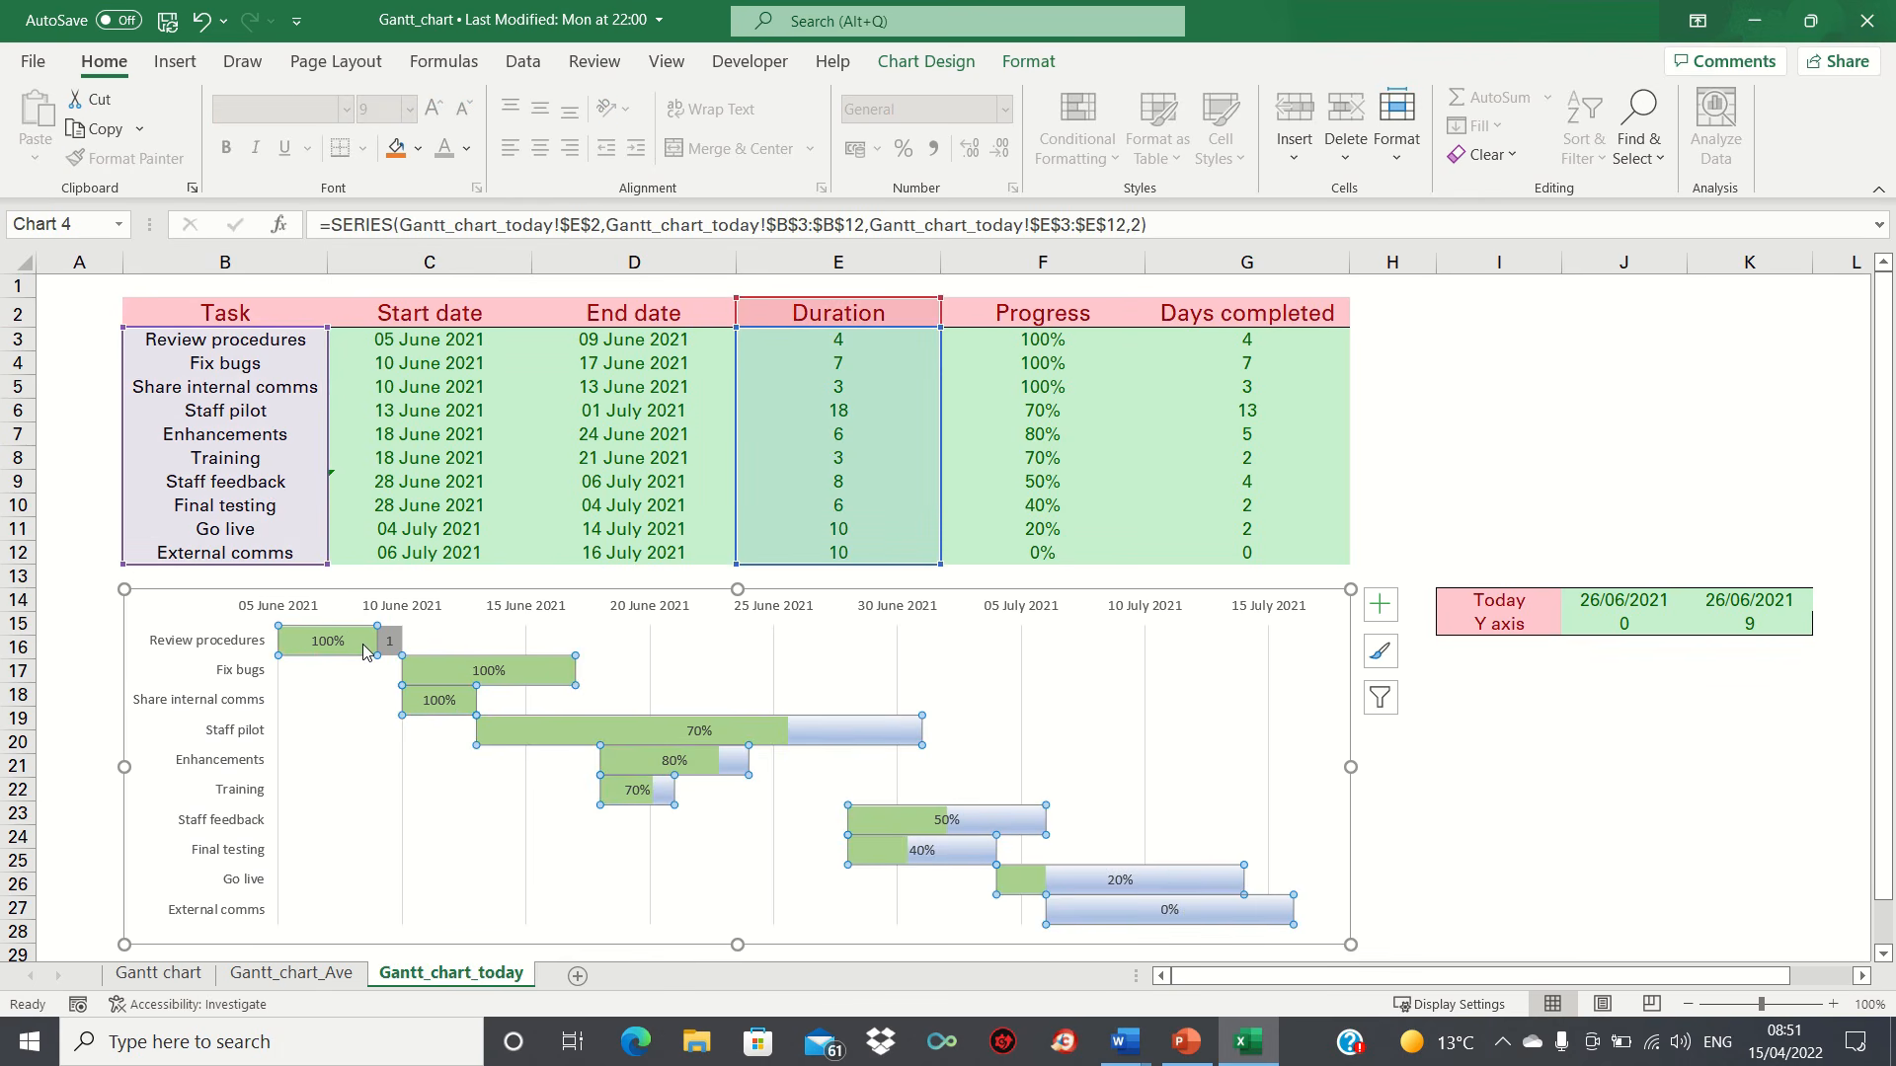
{"action": "right_click", "coordinate": [363, 644]}
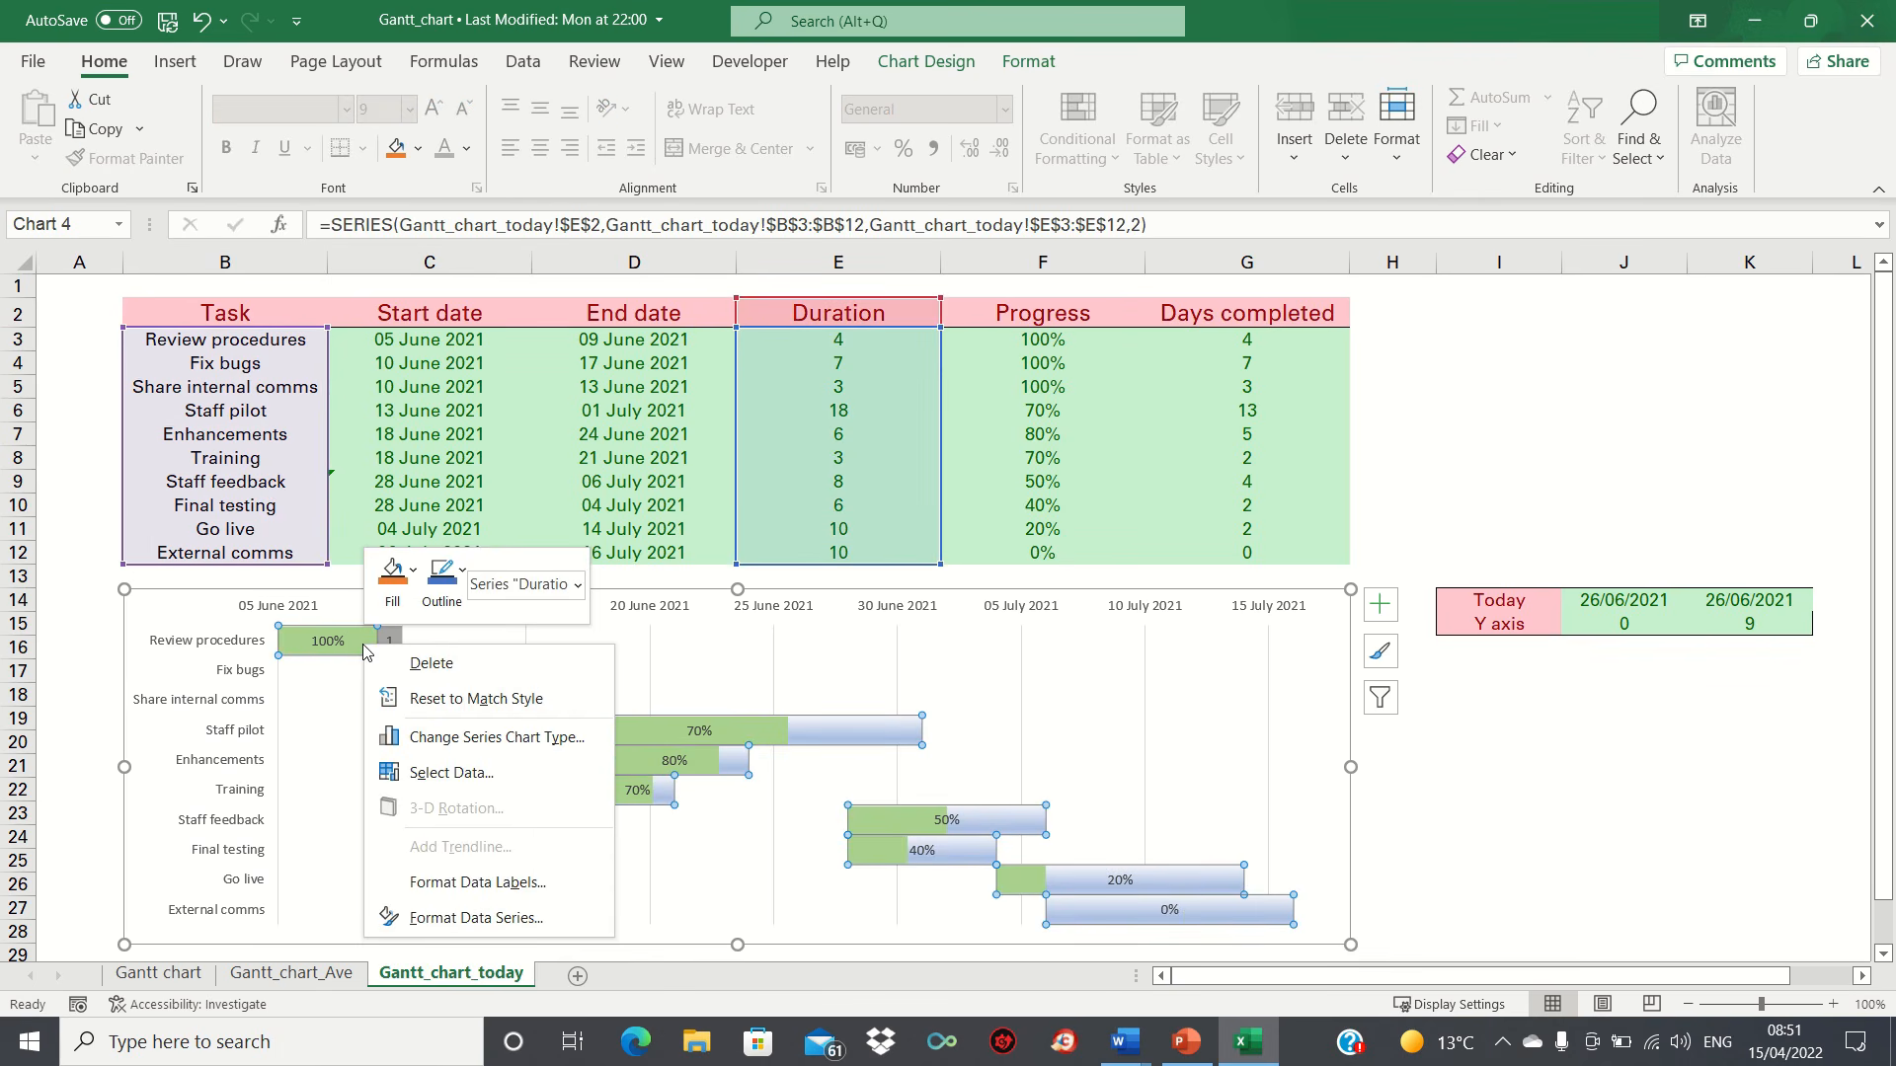
{"action": "left_click", "coordinate": [446, 737]}
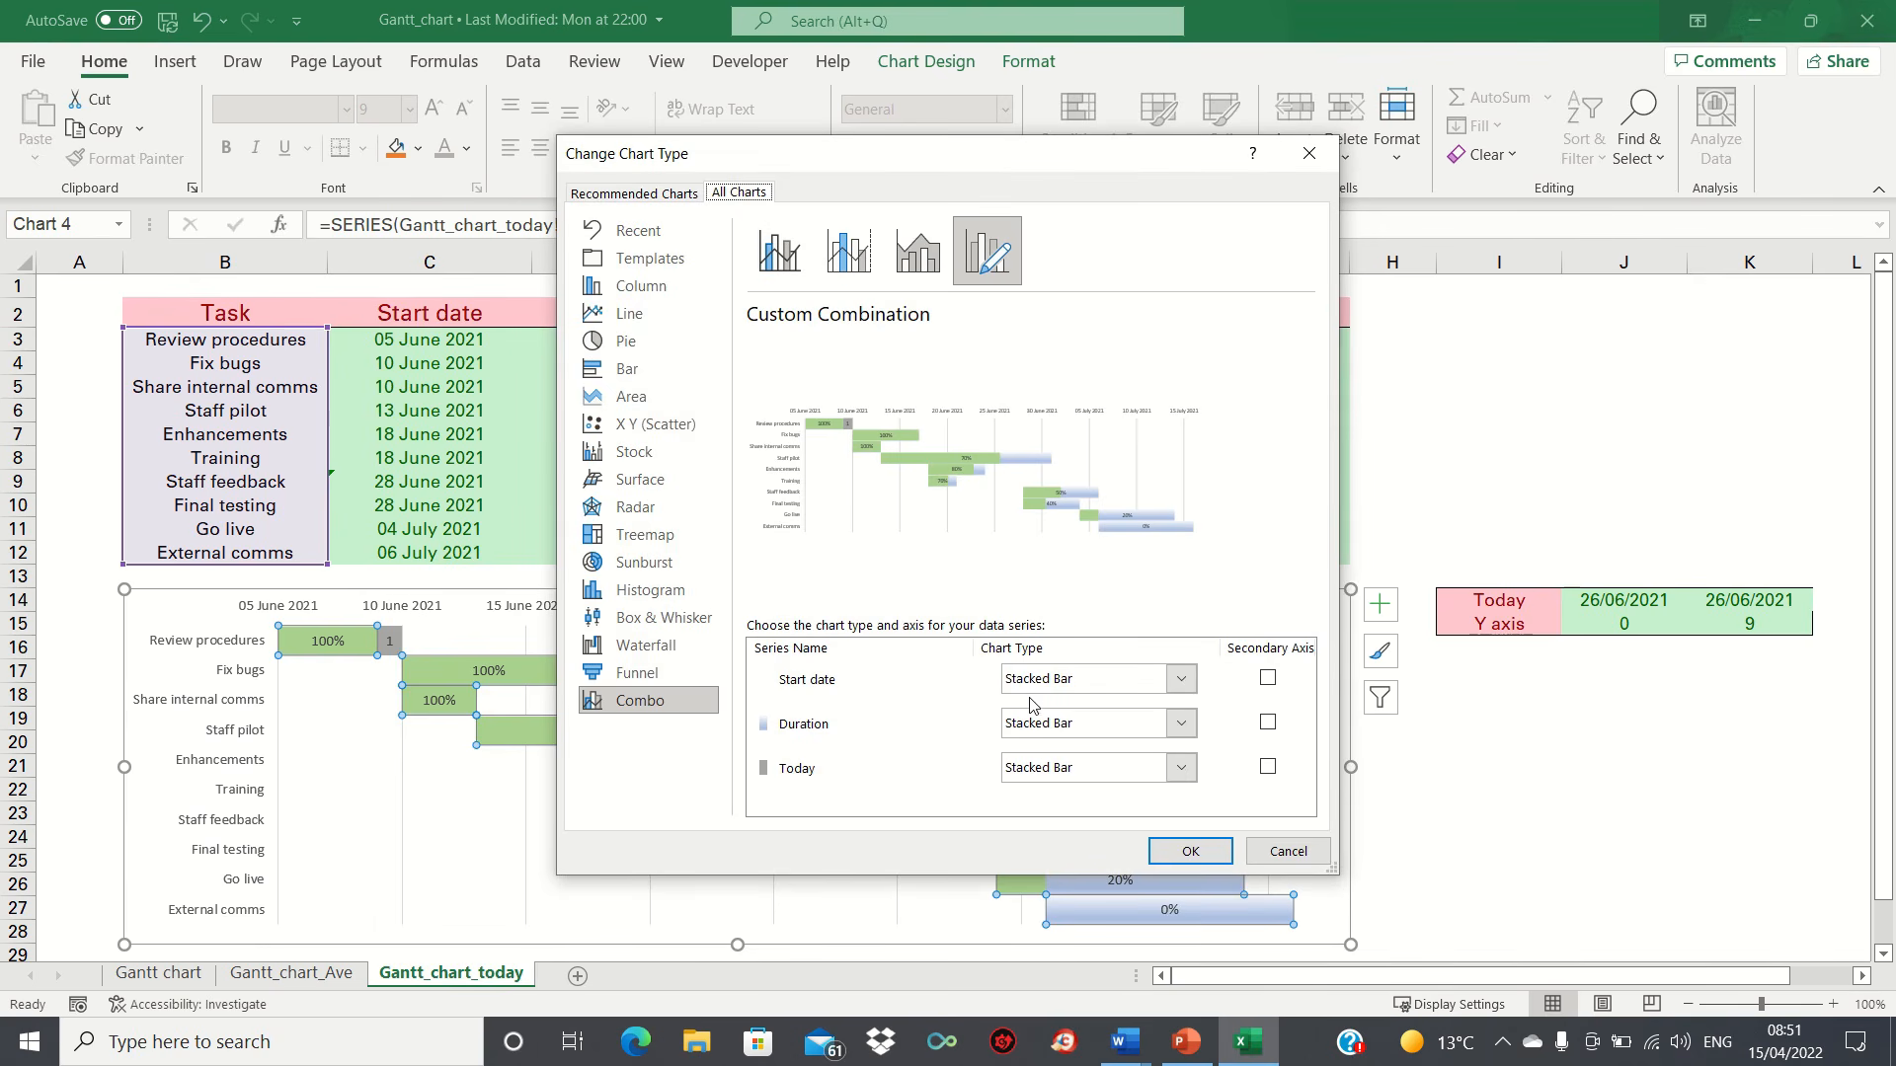
{"action": "left_click", "coordinate": [1056, 770]}
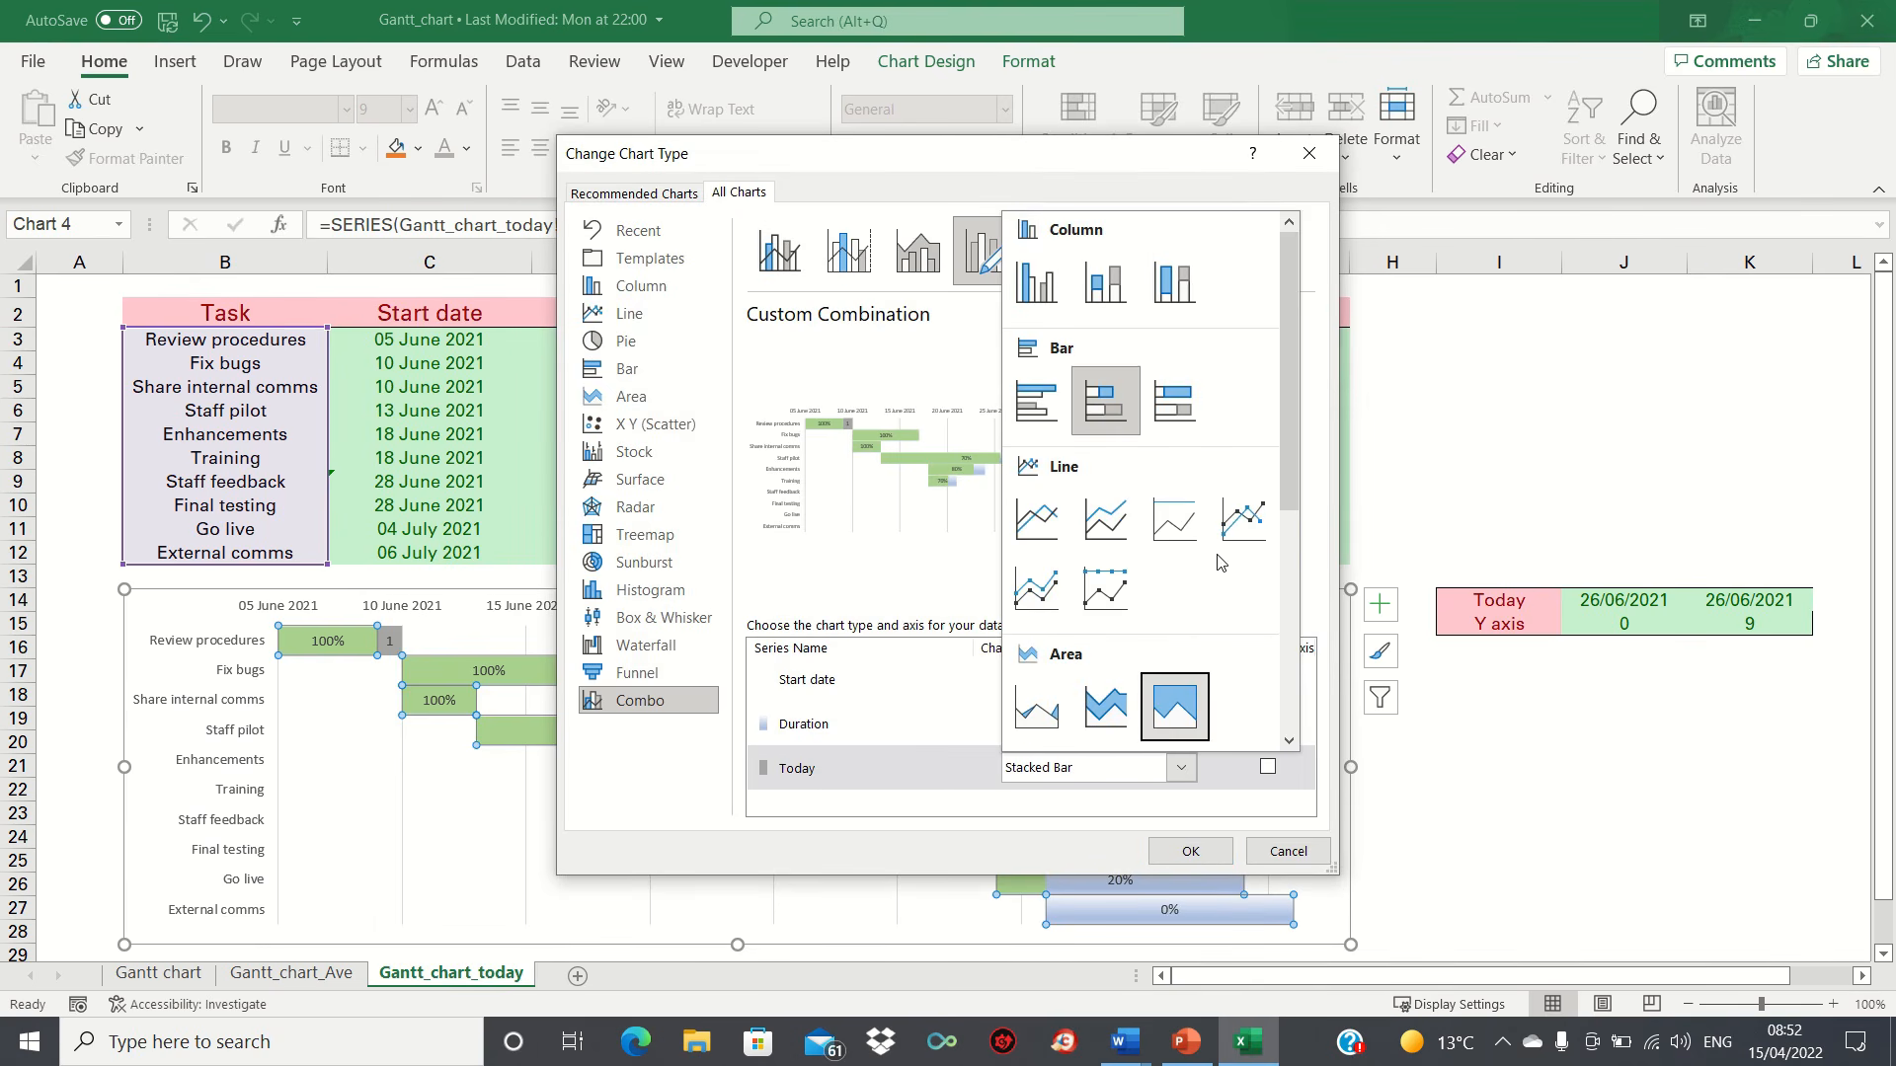
{"action": "left_click_drag", "start_coordinate": [1288, 415], "coordinate": [1296, 622]}
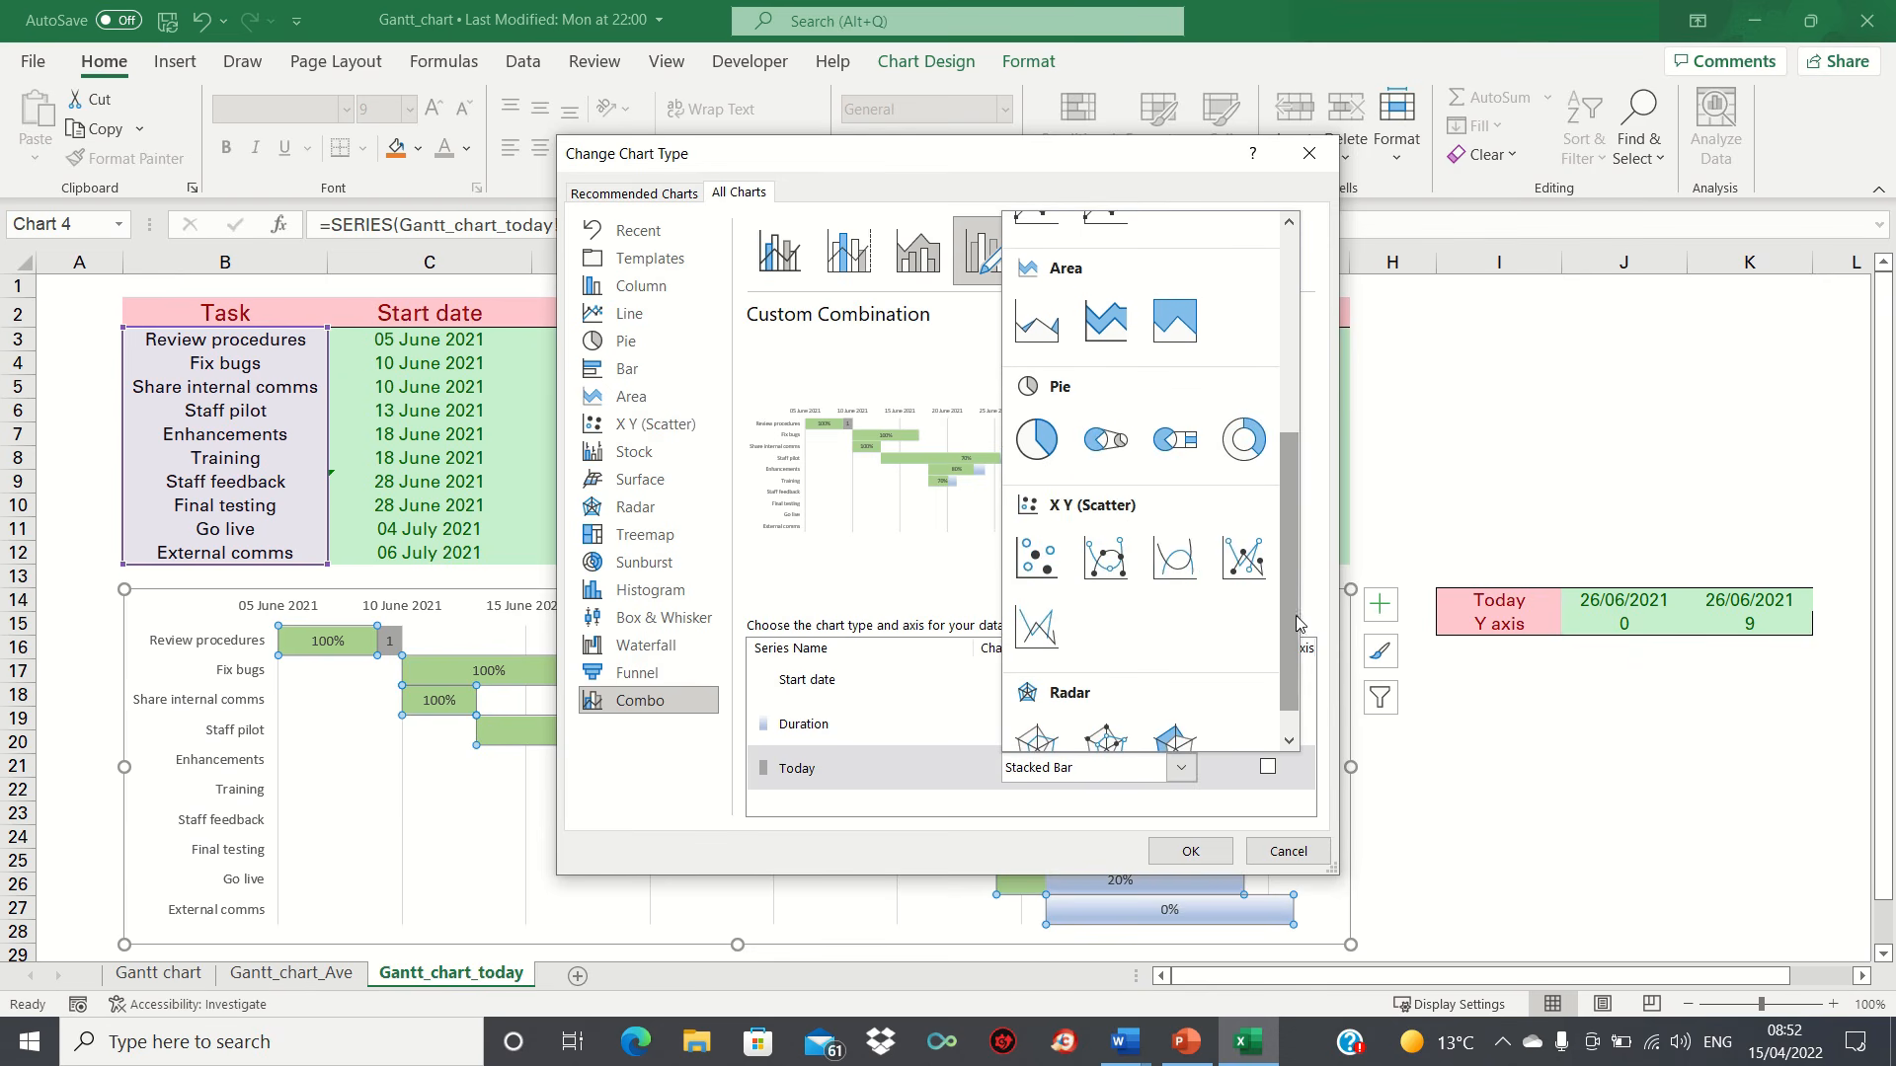
{"action": "left_click", "coordinate": [1247, 565]}
{"action": "left_click", "coordinate": [1205, 851]}
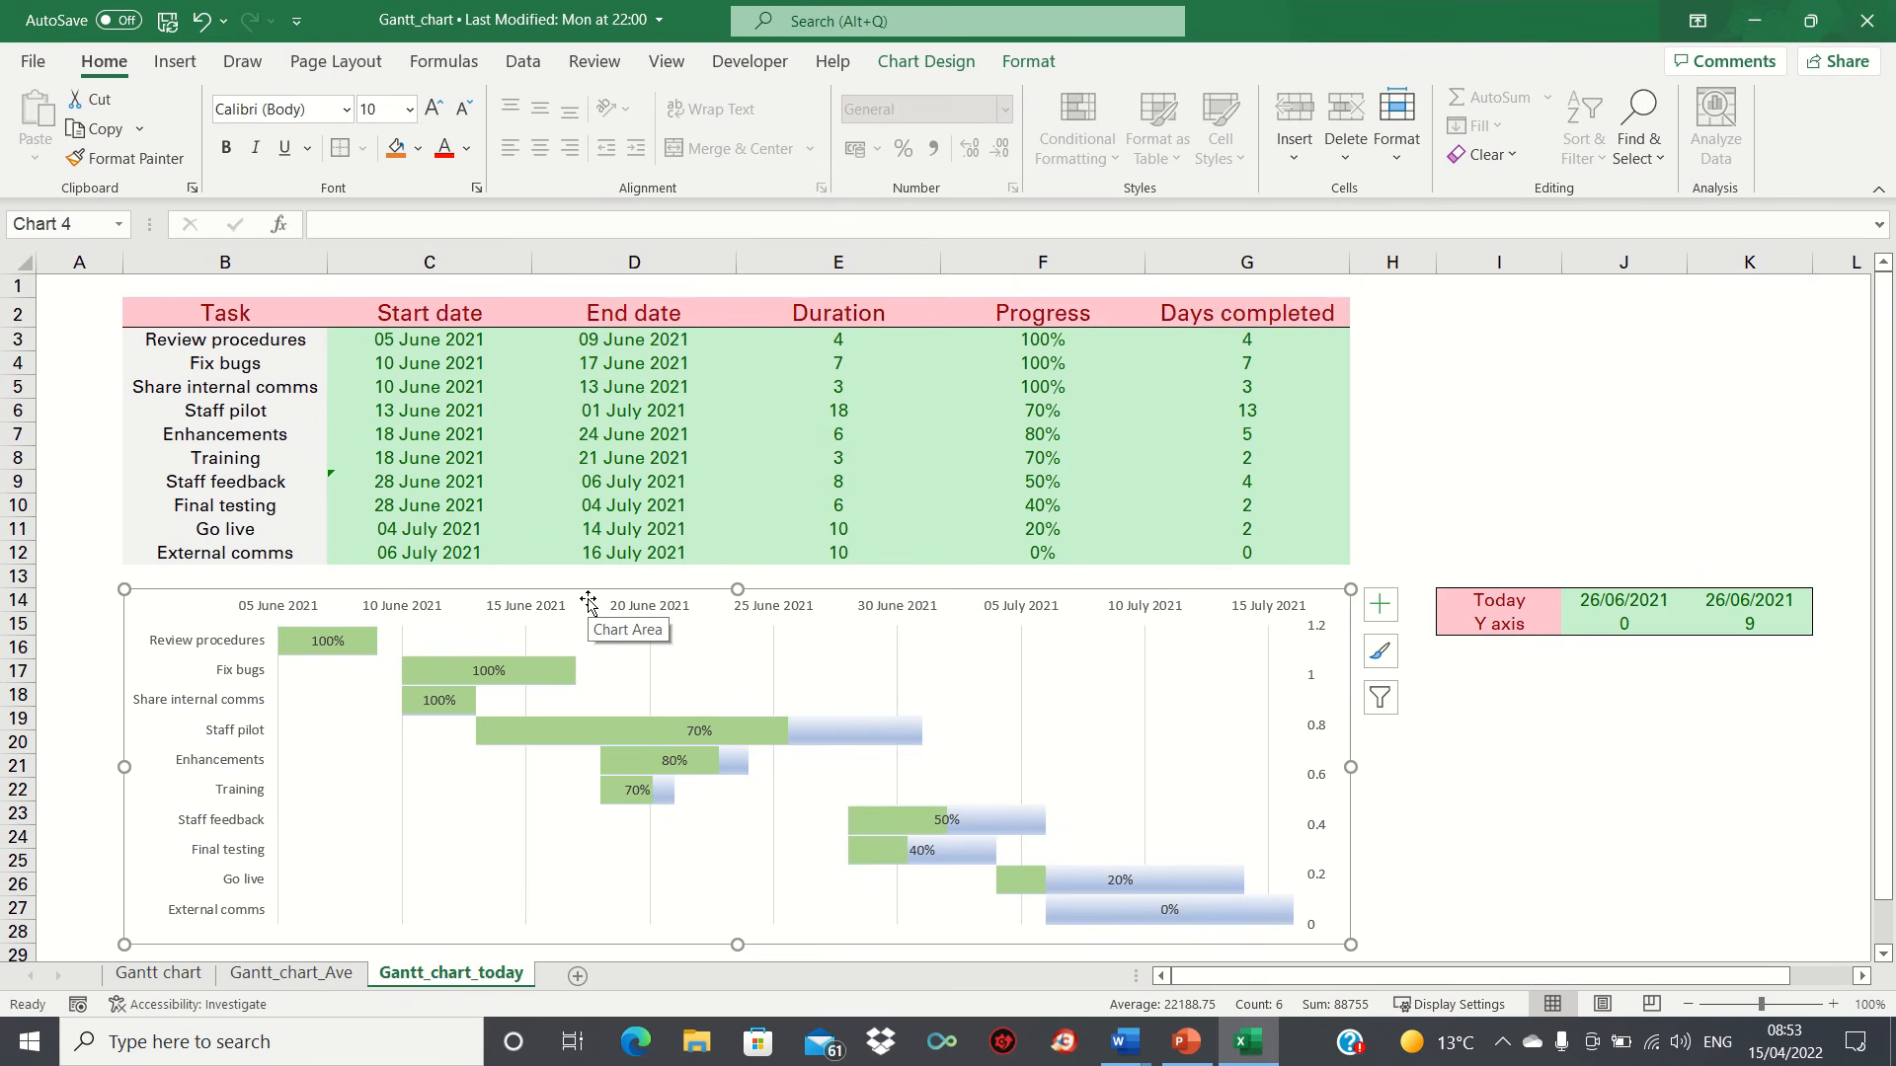
Step: Edit the Today series in the chart's data source and set its X values to J14:K14
{"action": "right_click", "coordinate": [590, 603]}
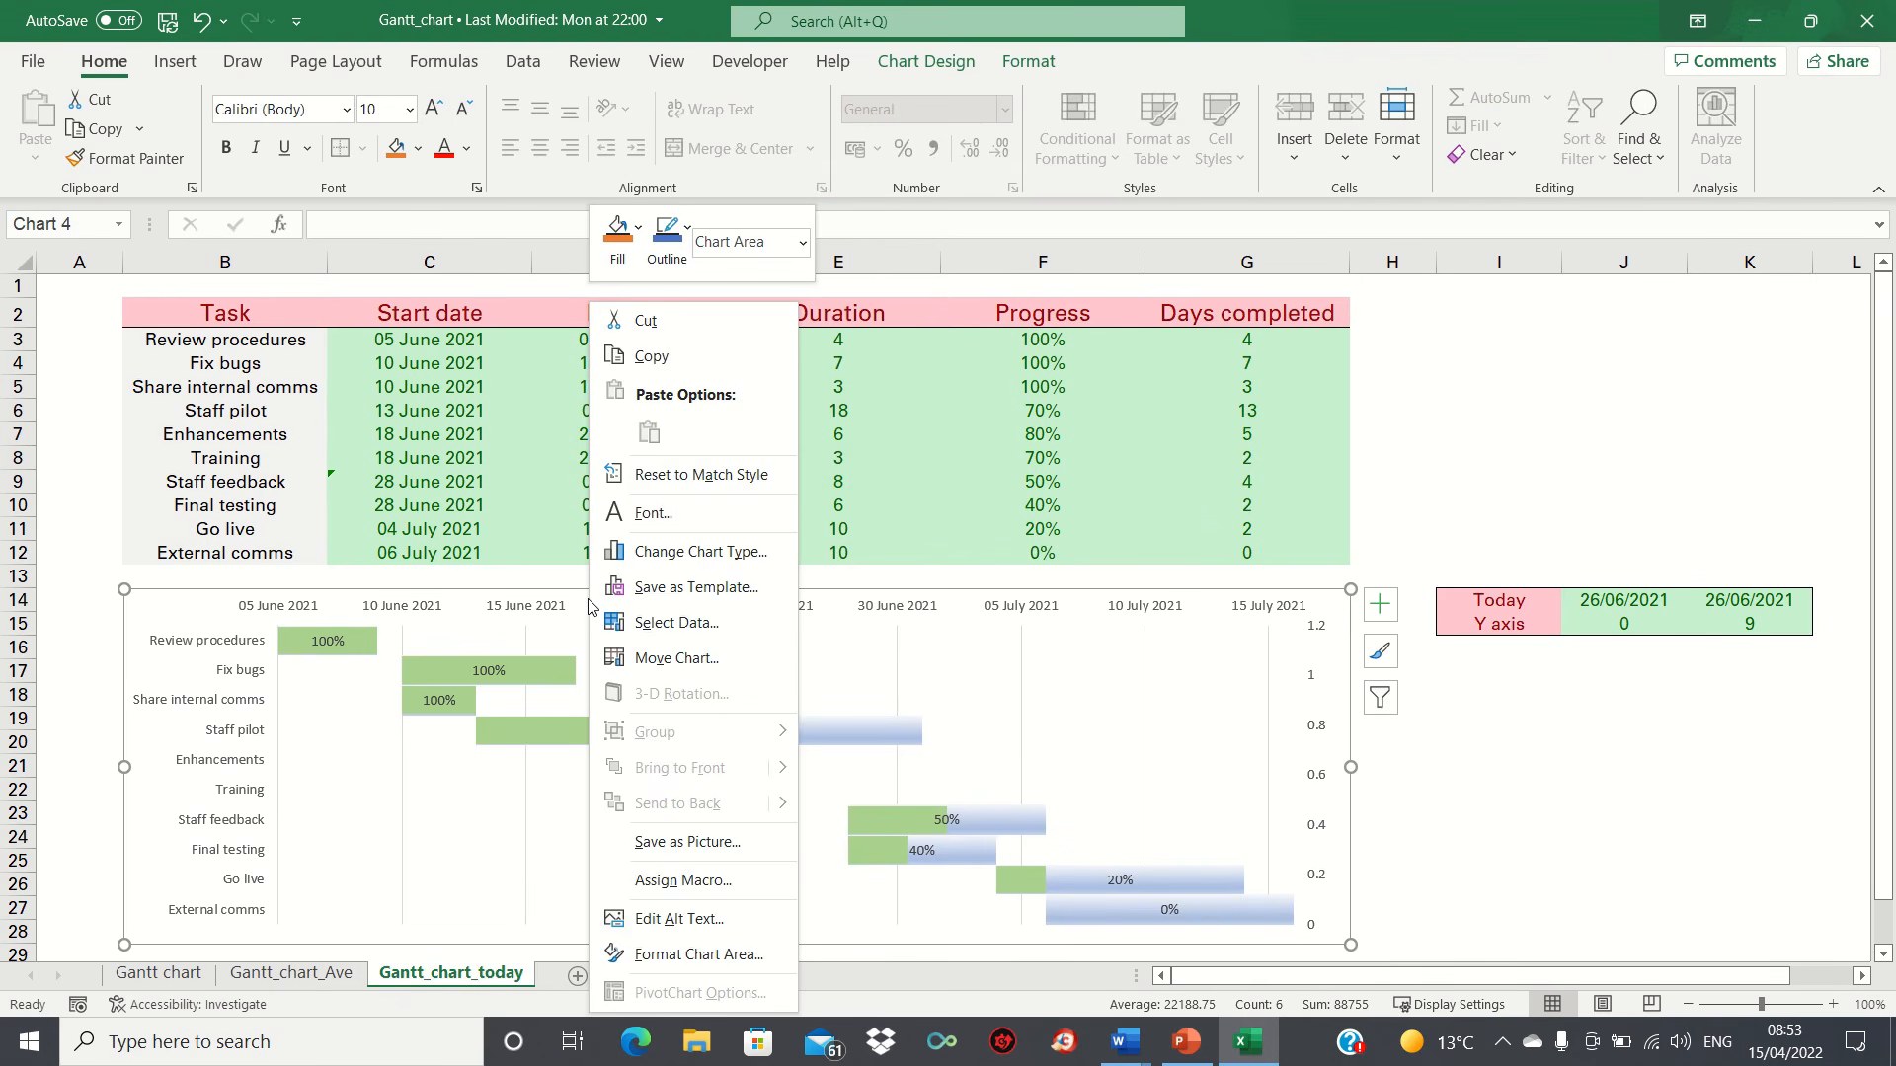
{"action": "left_click", "coordinate": [667, 614]}
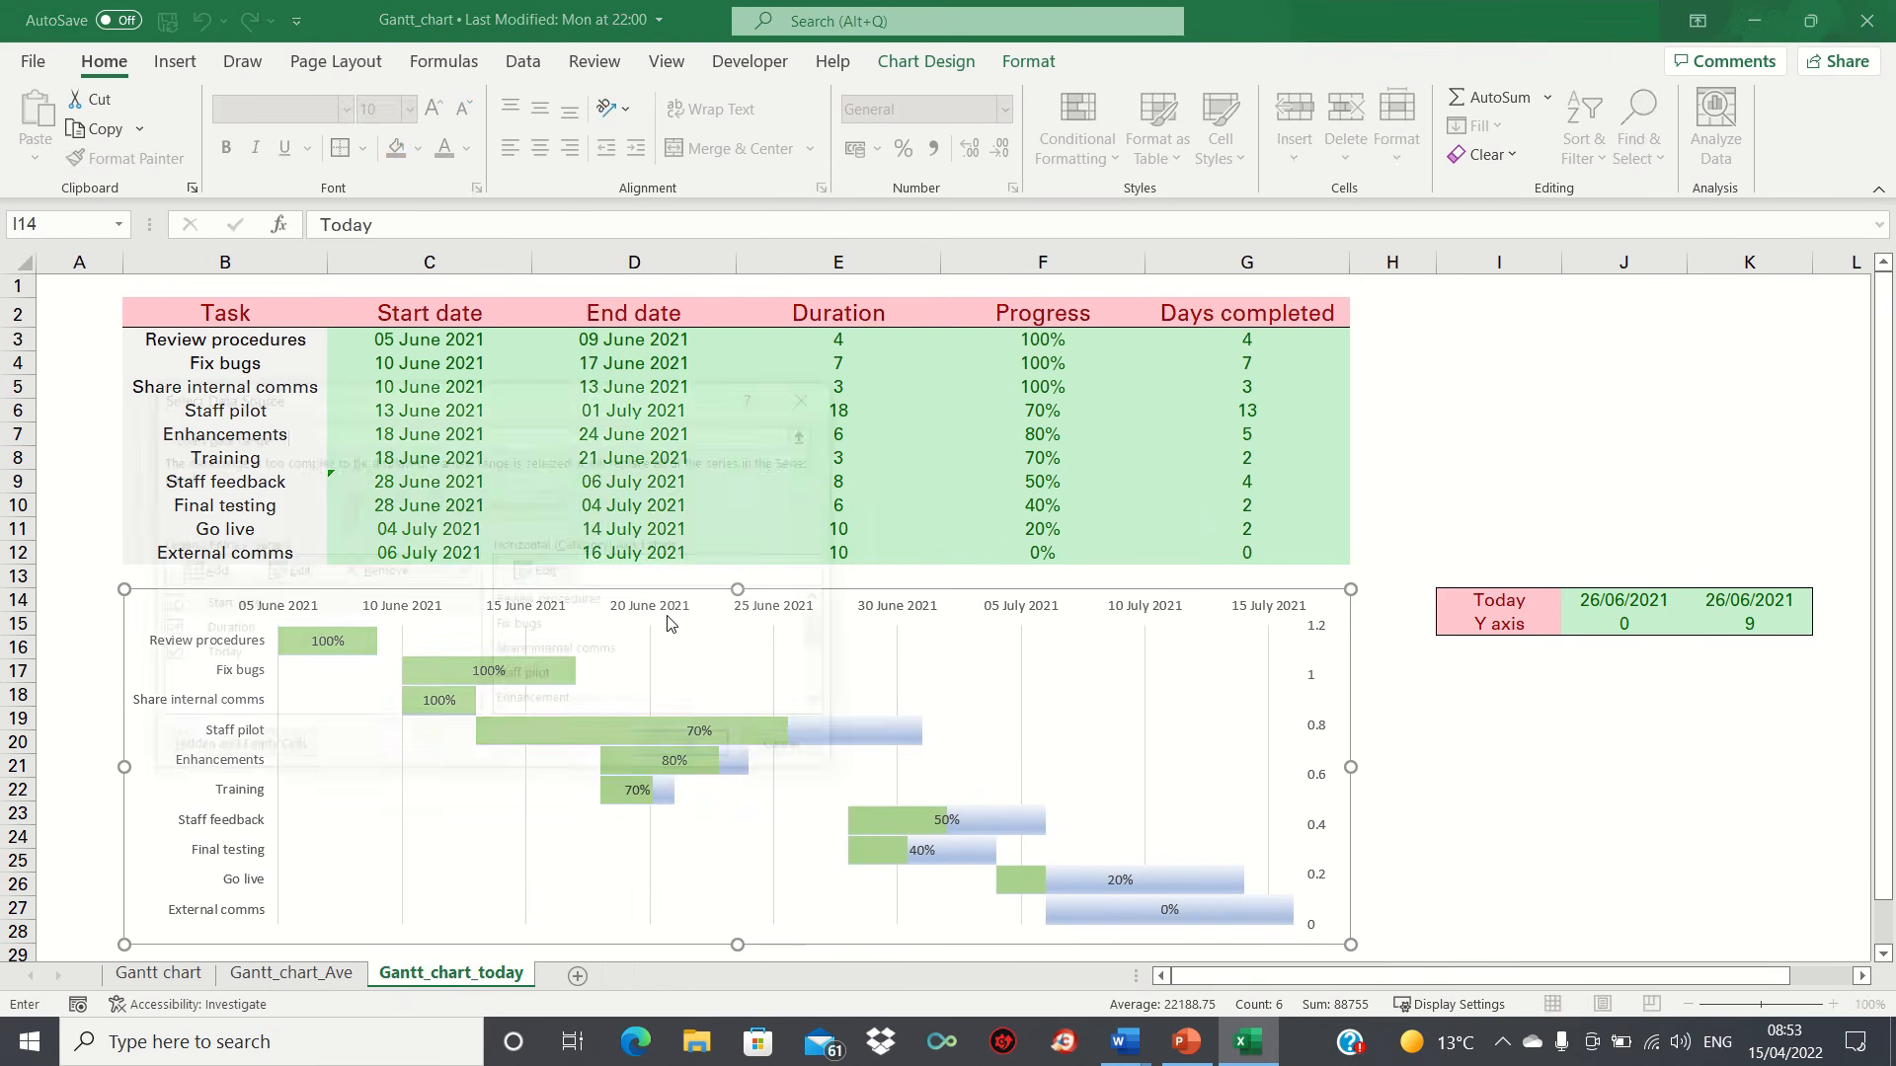
{"action": "left_click", "coordinate": [273, 657]}
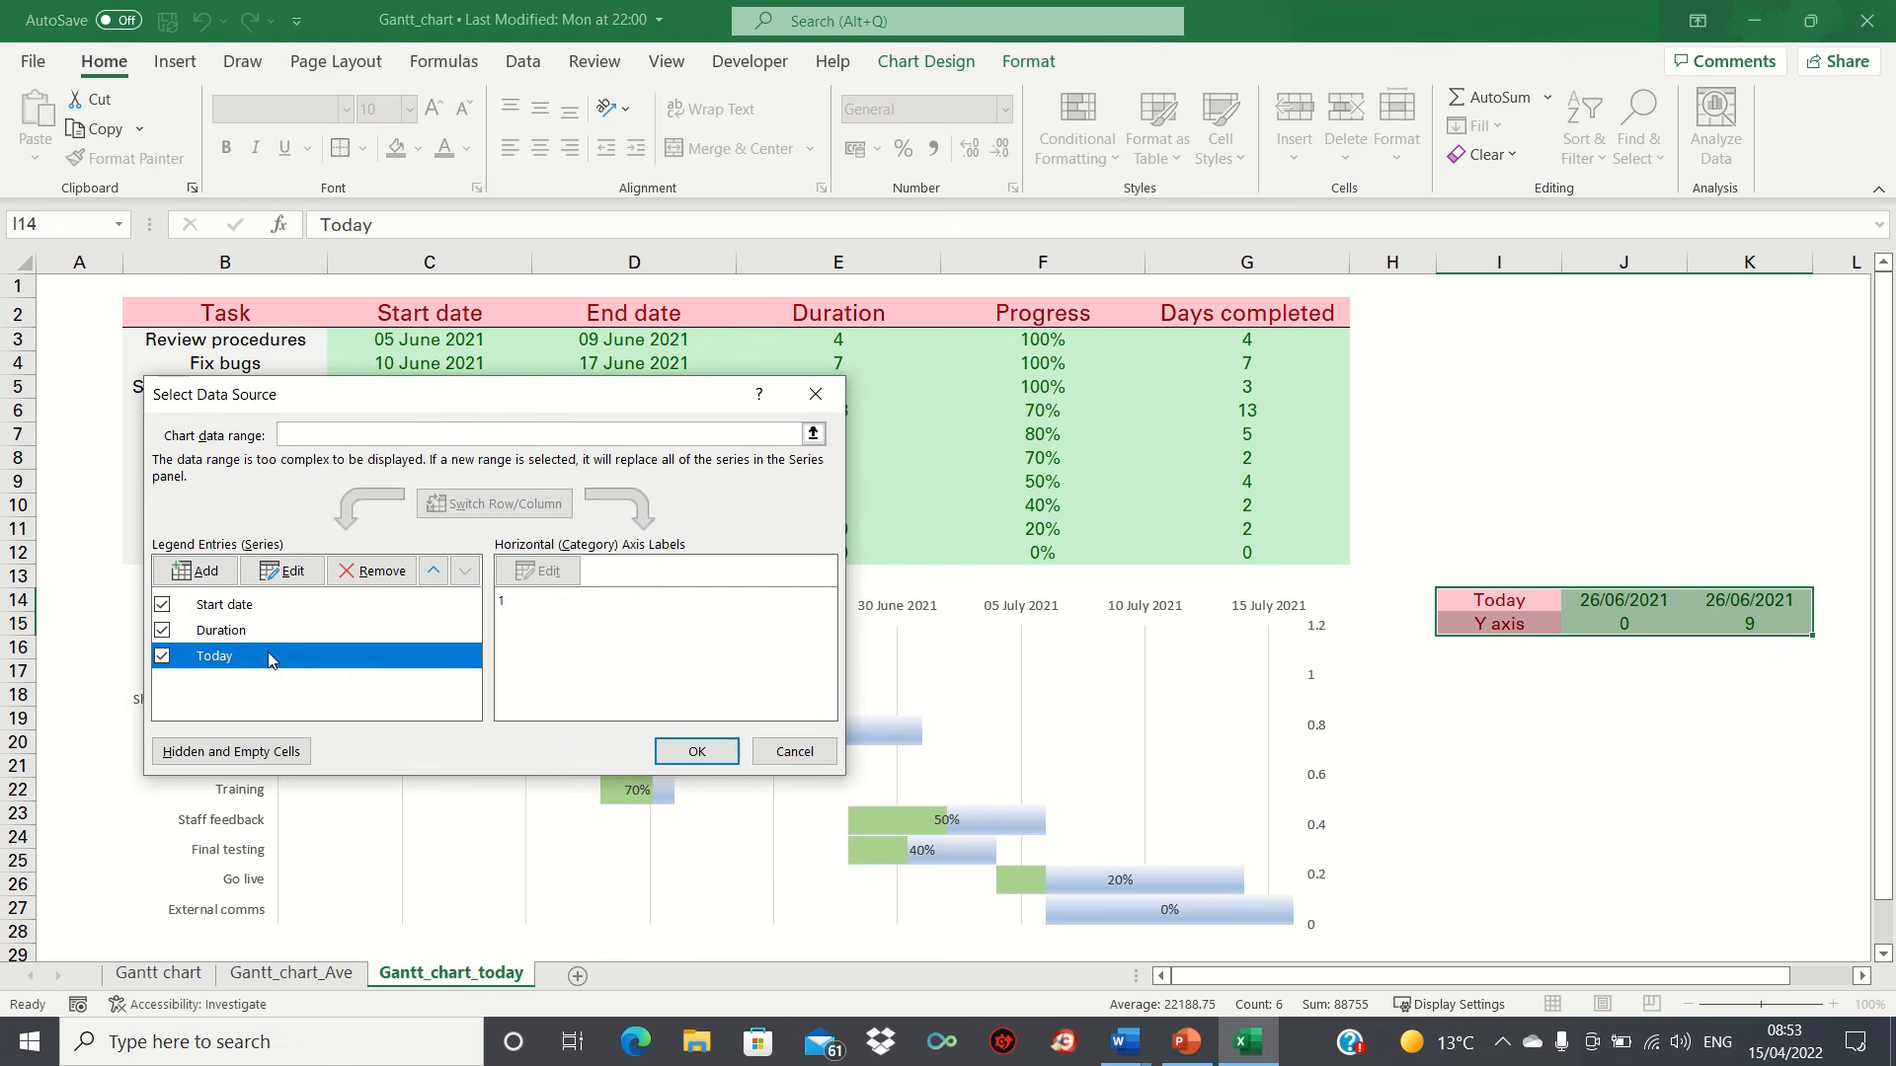
{"action": "left_click", "coordinate": [288, 572]}
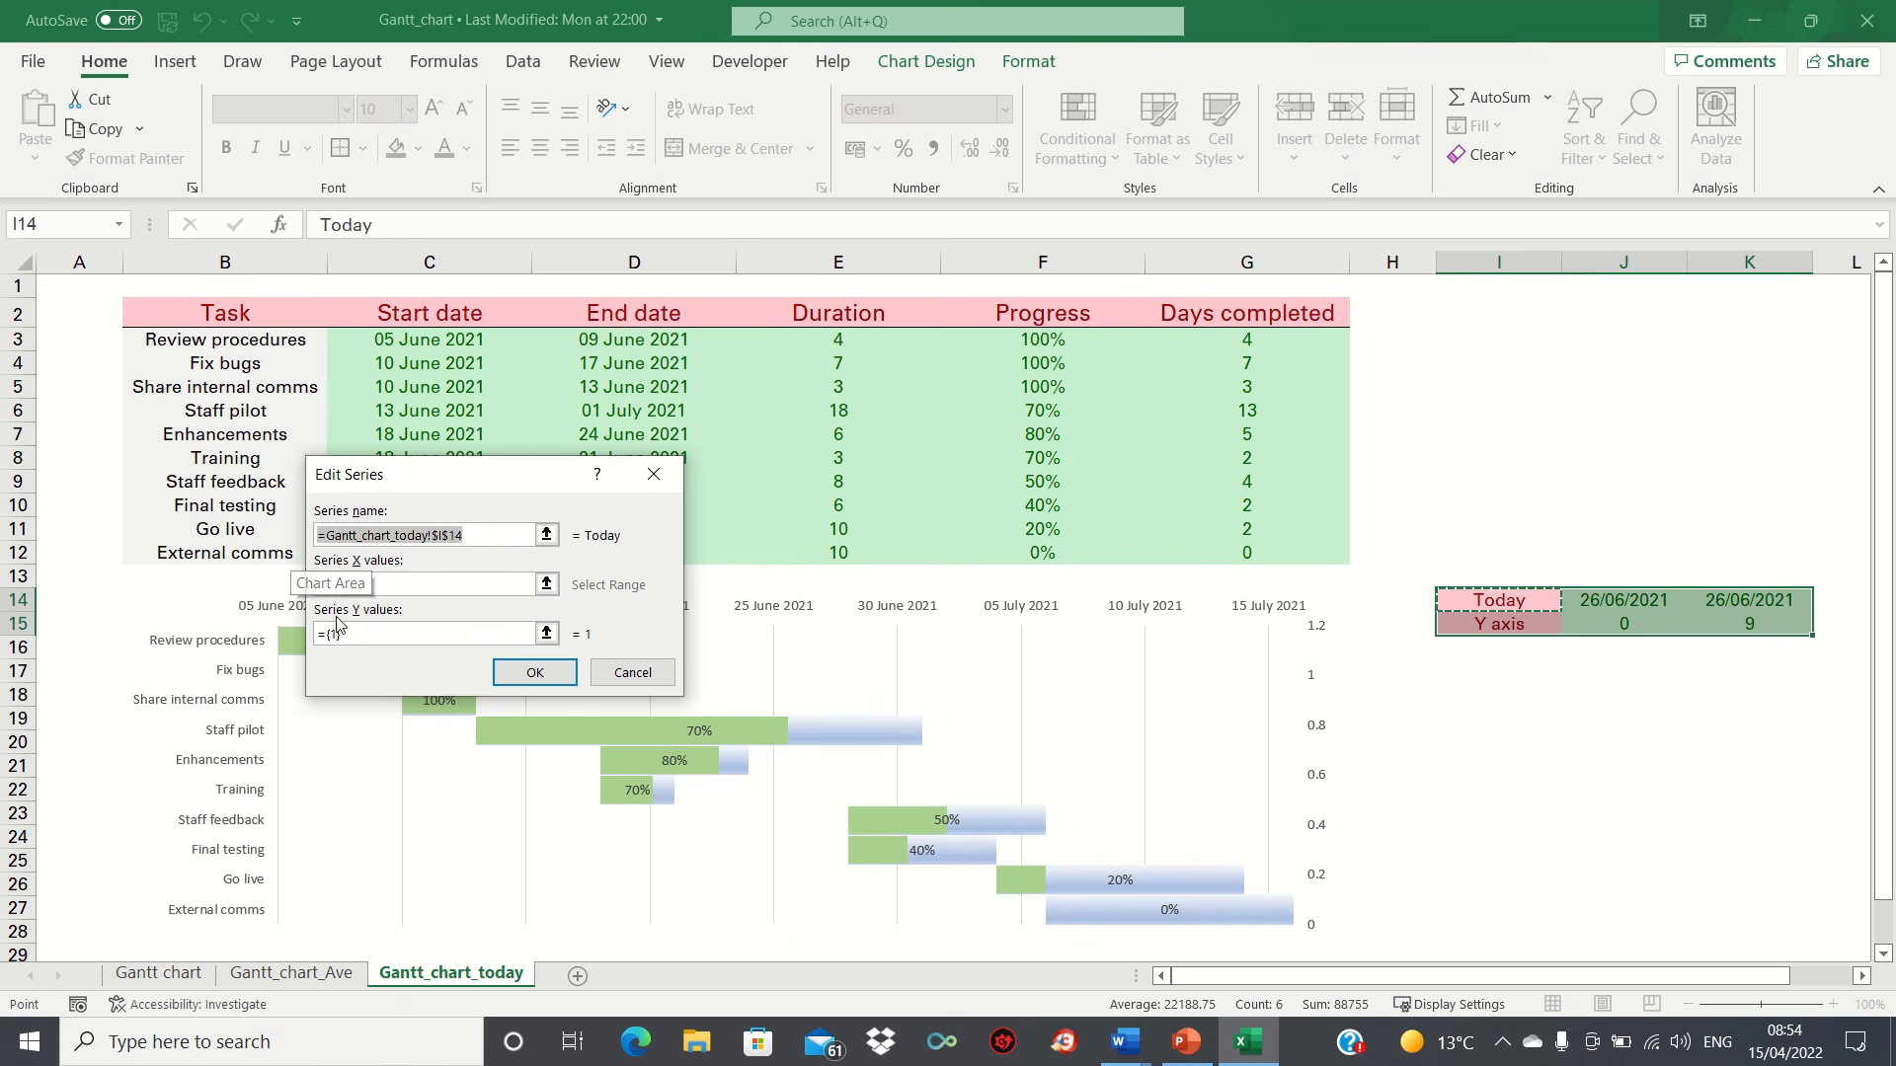
{"action": "left_click", "coordinate": [546, 585]}
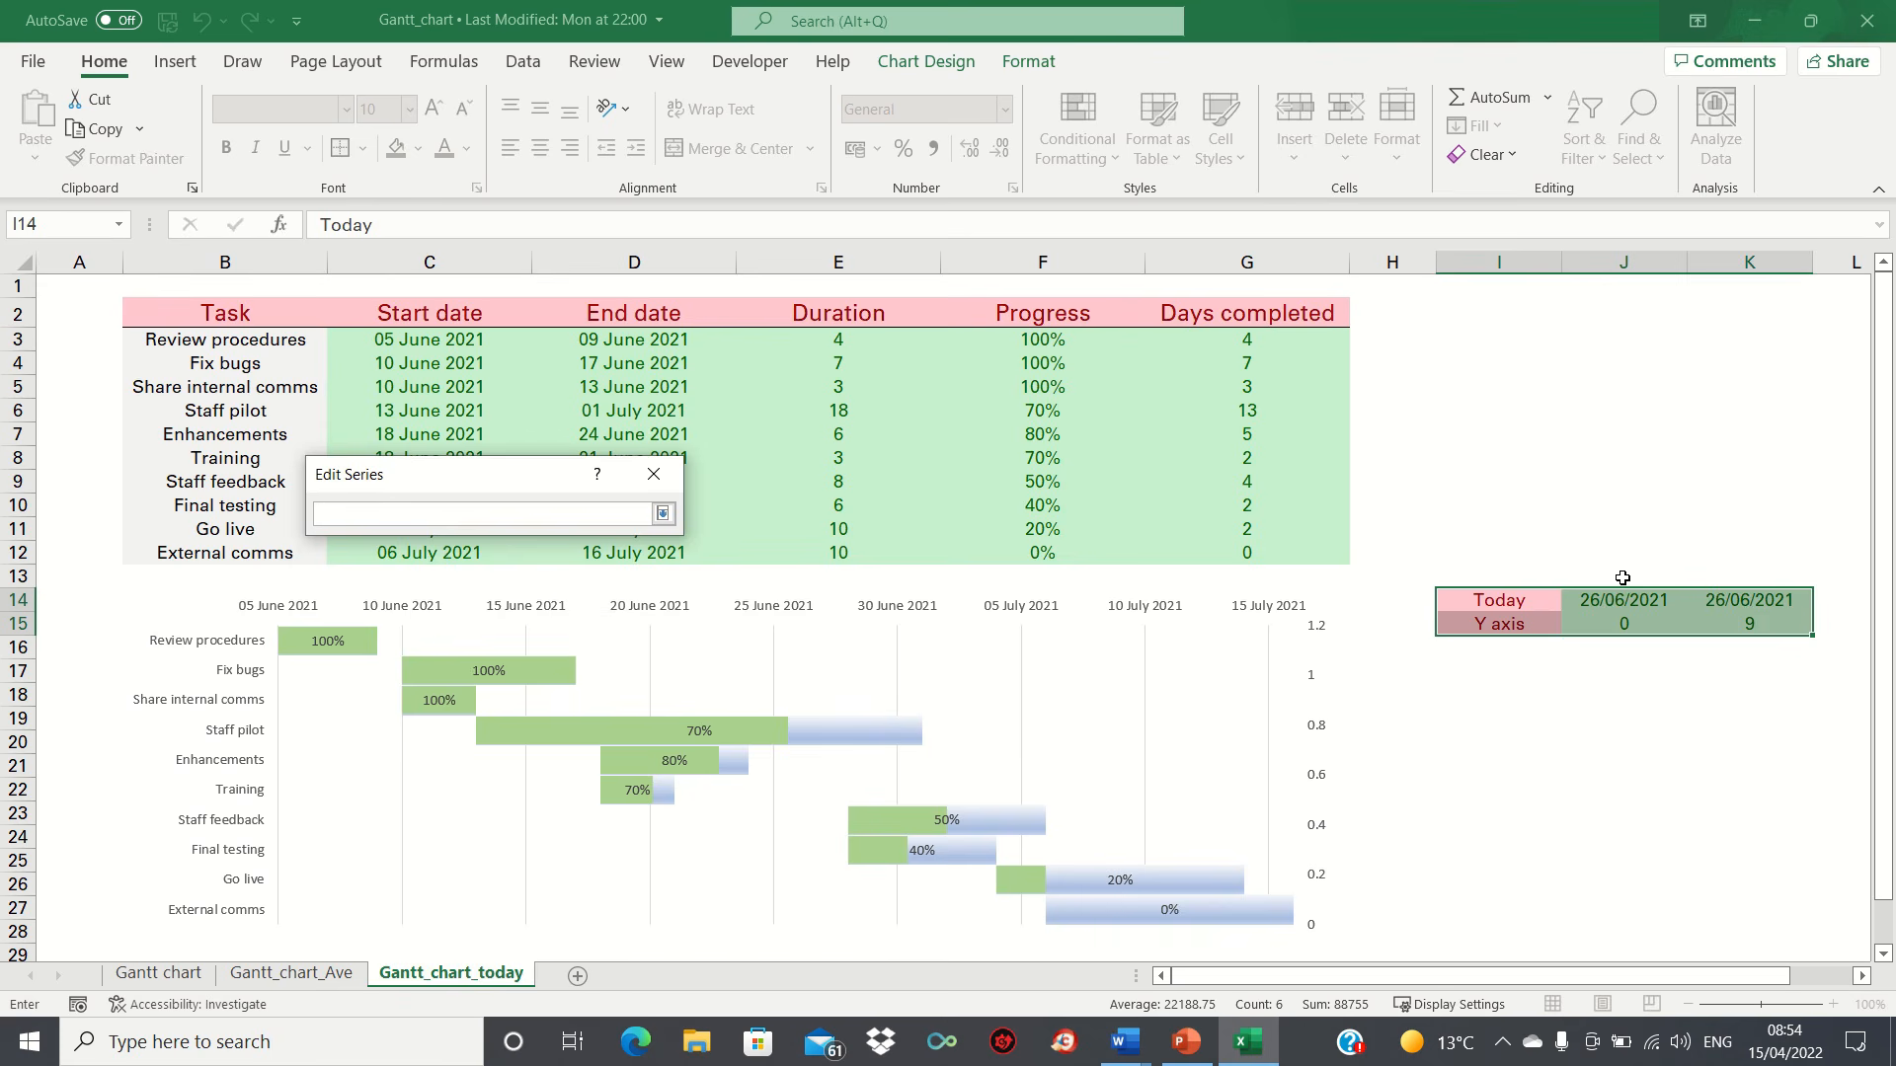
{"action": "left_click_drag", "start_coordinate": [1606, 598], "coordinate": [1743, 599]}
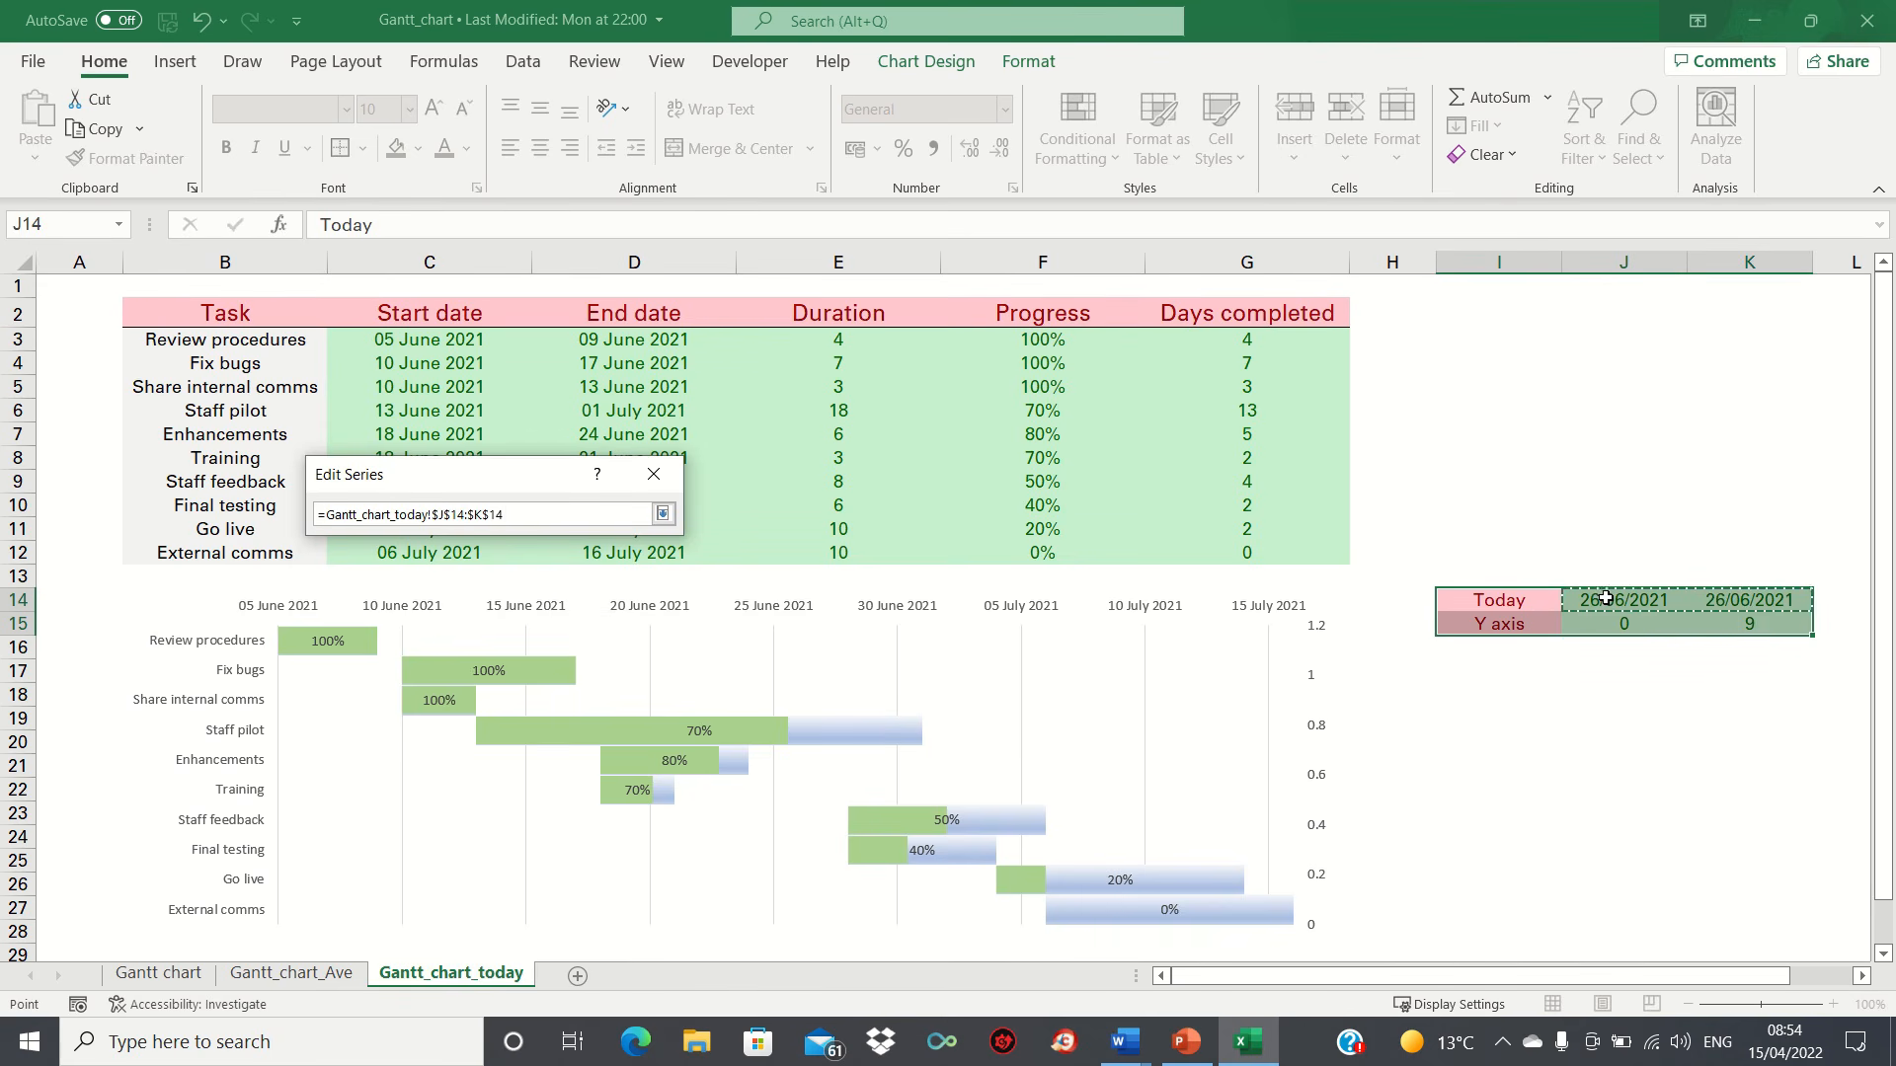
{"action": "key", "text": "Return"}
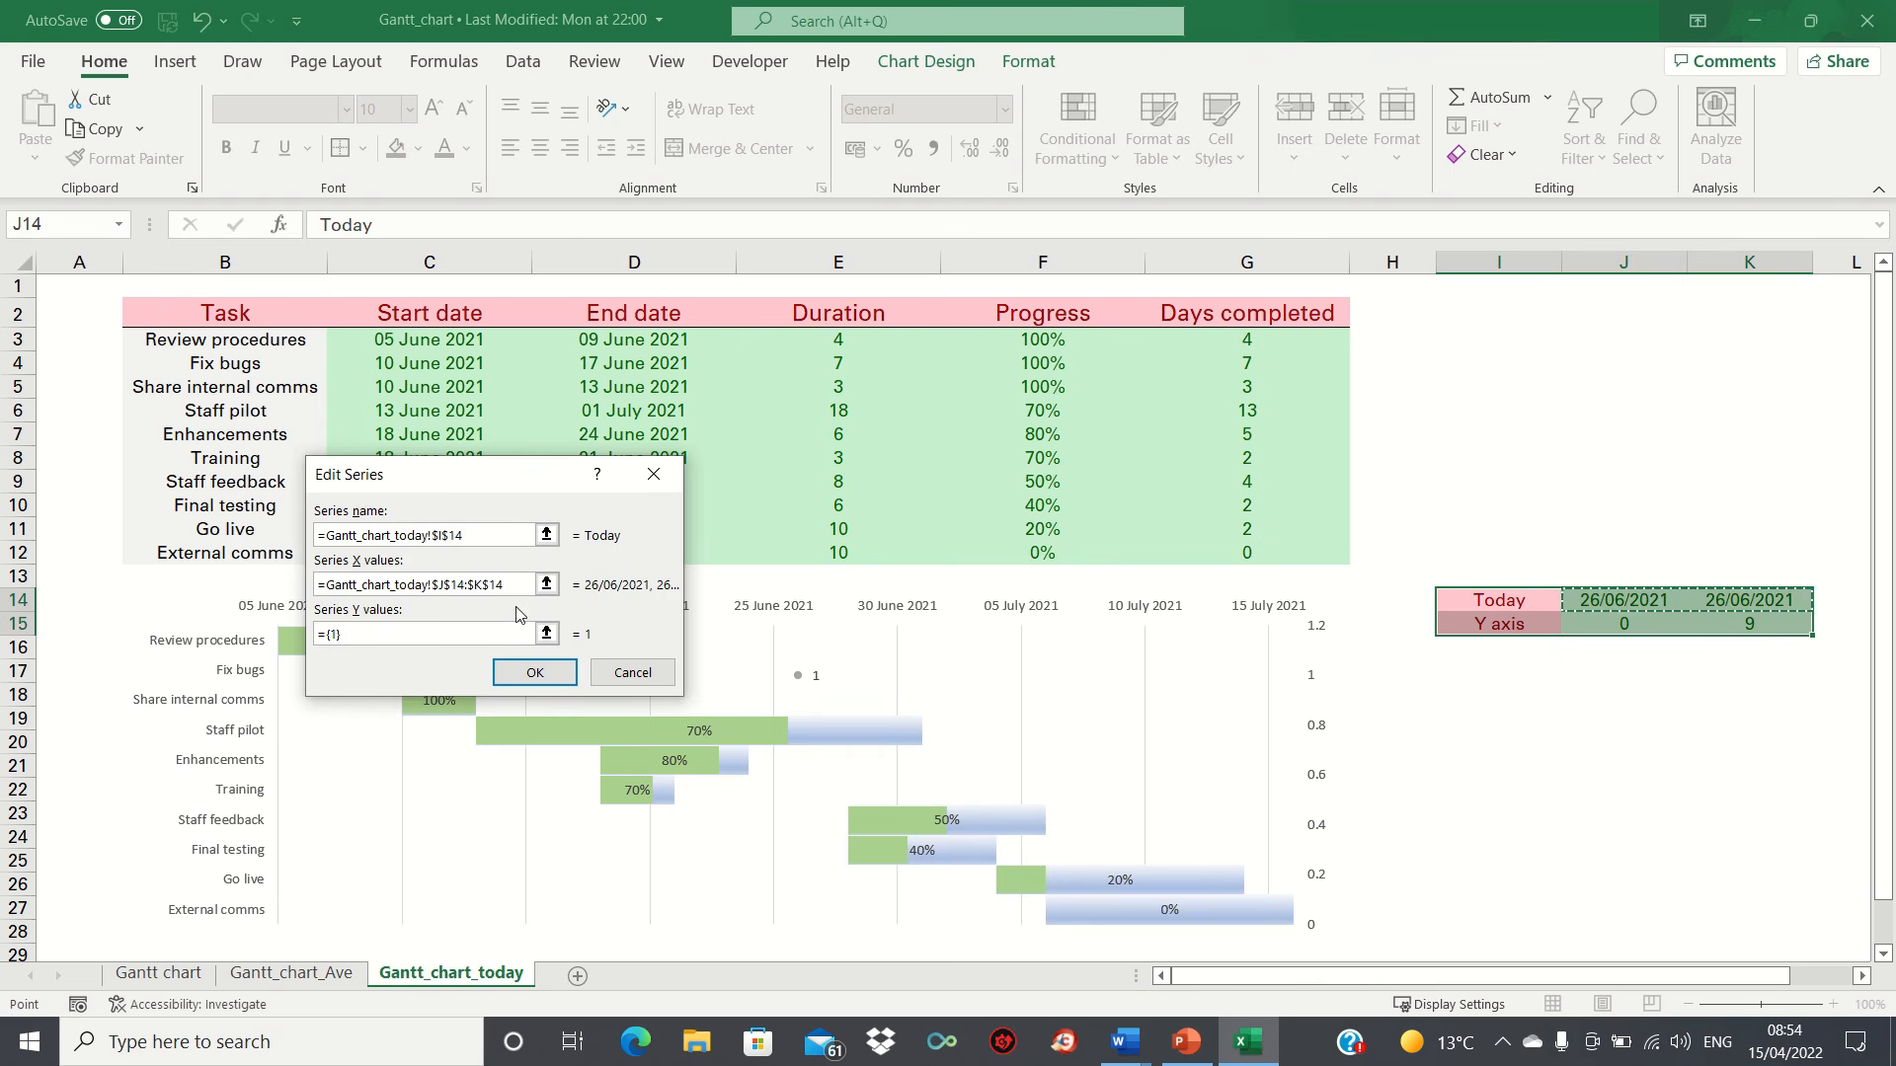
Step: Set the Today series' Y values to J15:K15 and apply the data source changes
{"action": "left_click", "coordinate": [543, 634]}
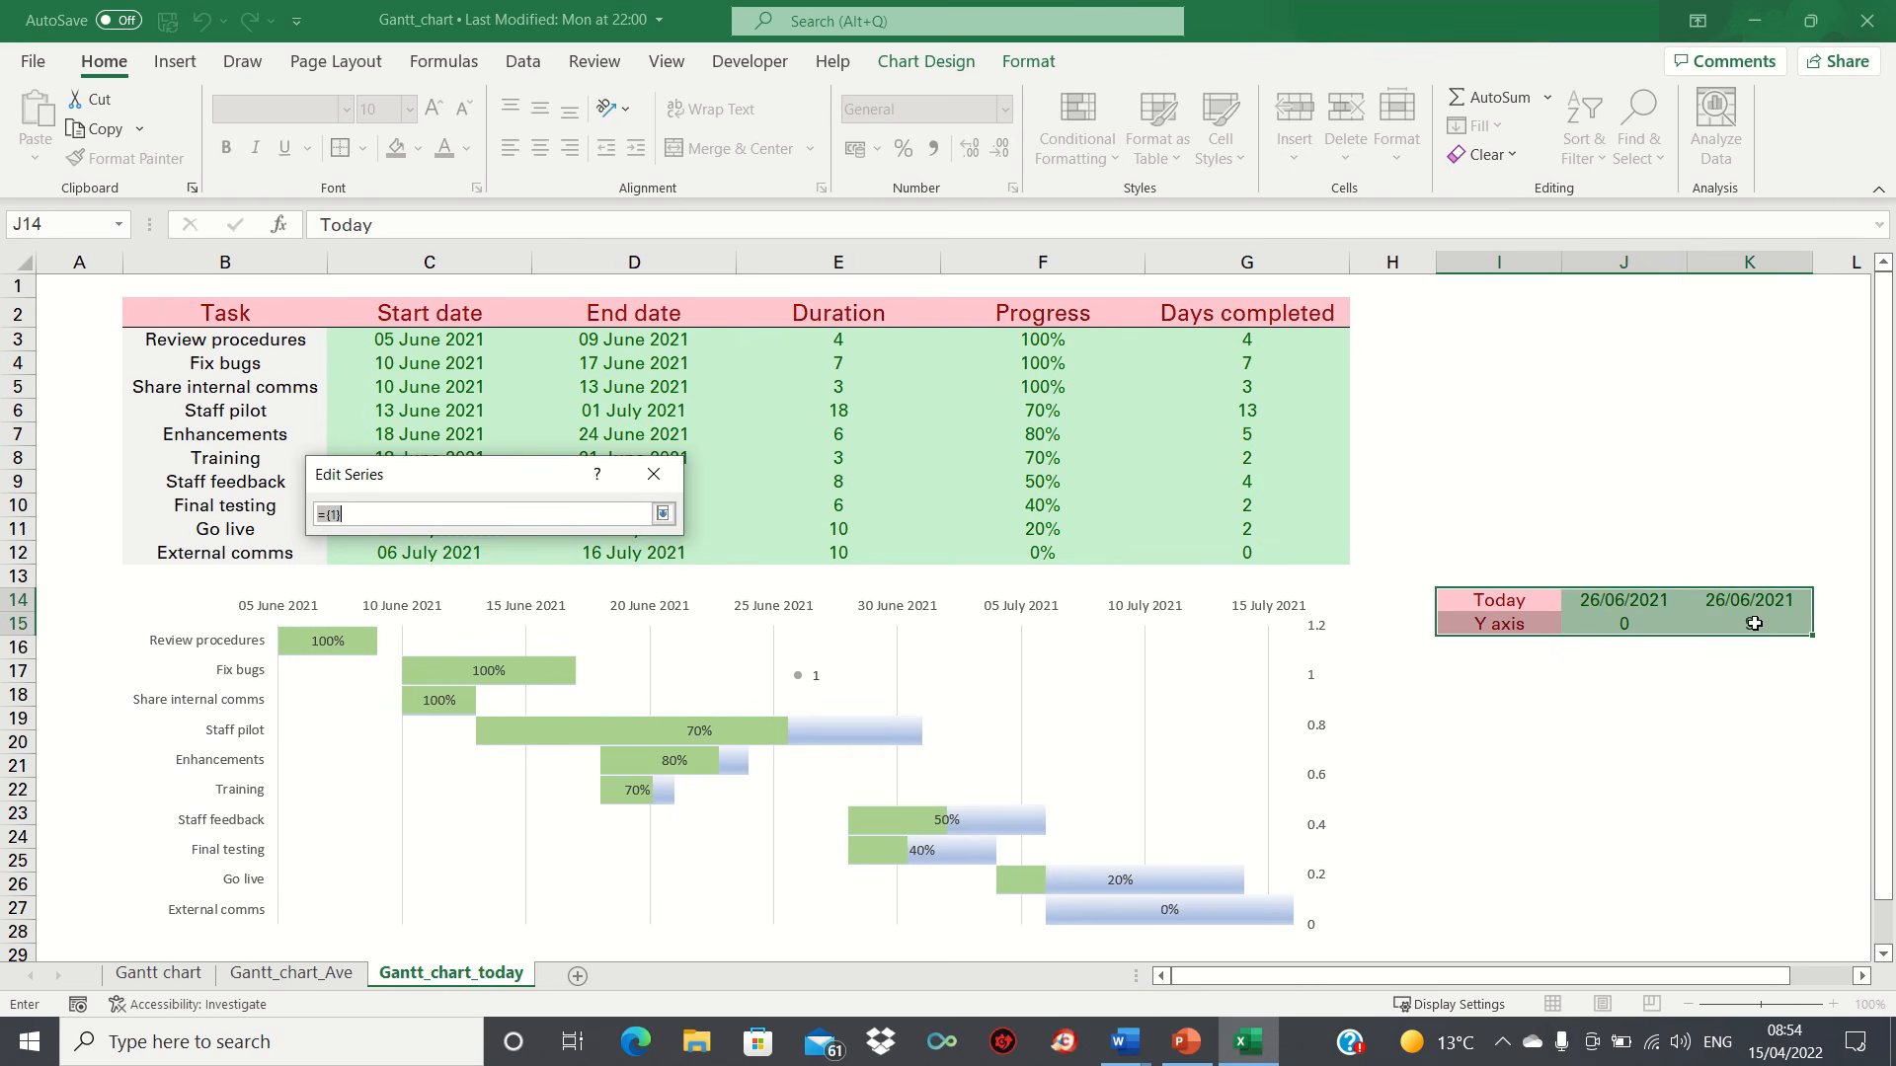
{"action": "left_click", "coordinate": [1620, 627]}
{"action": "key", "text": "shift+Right"}
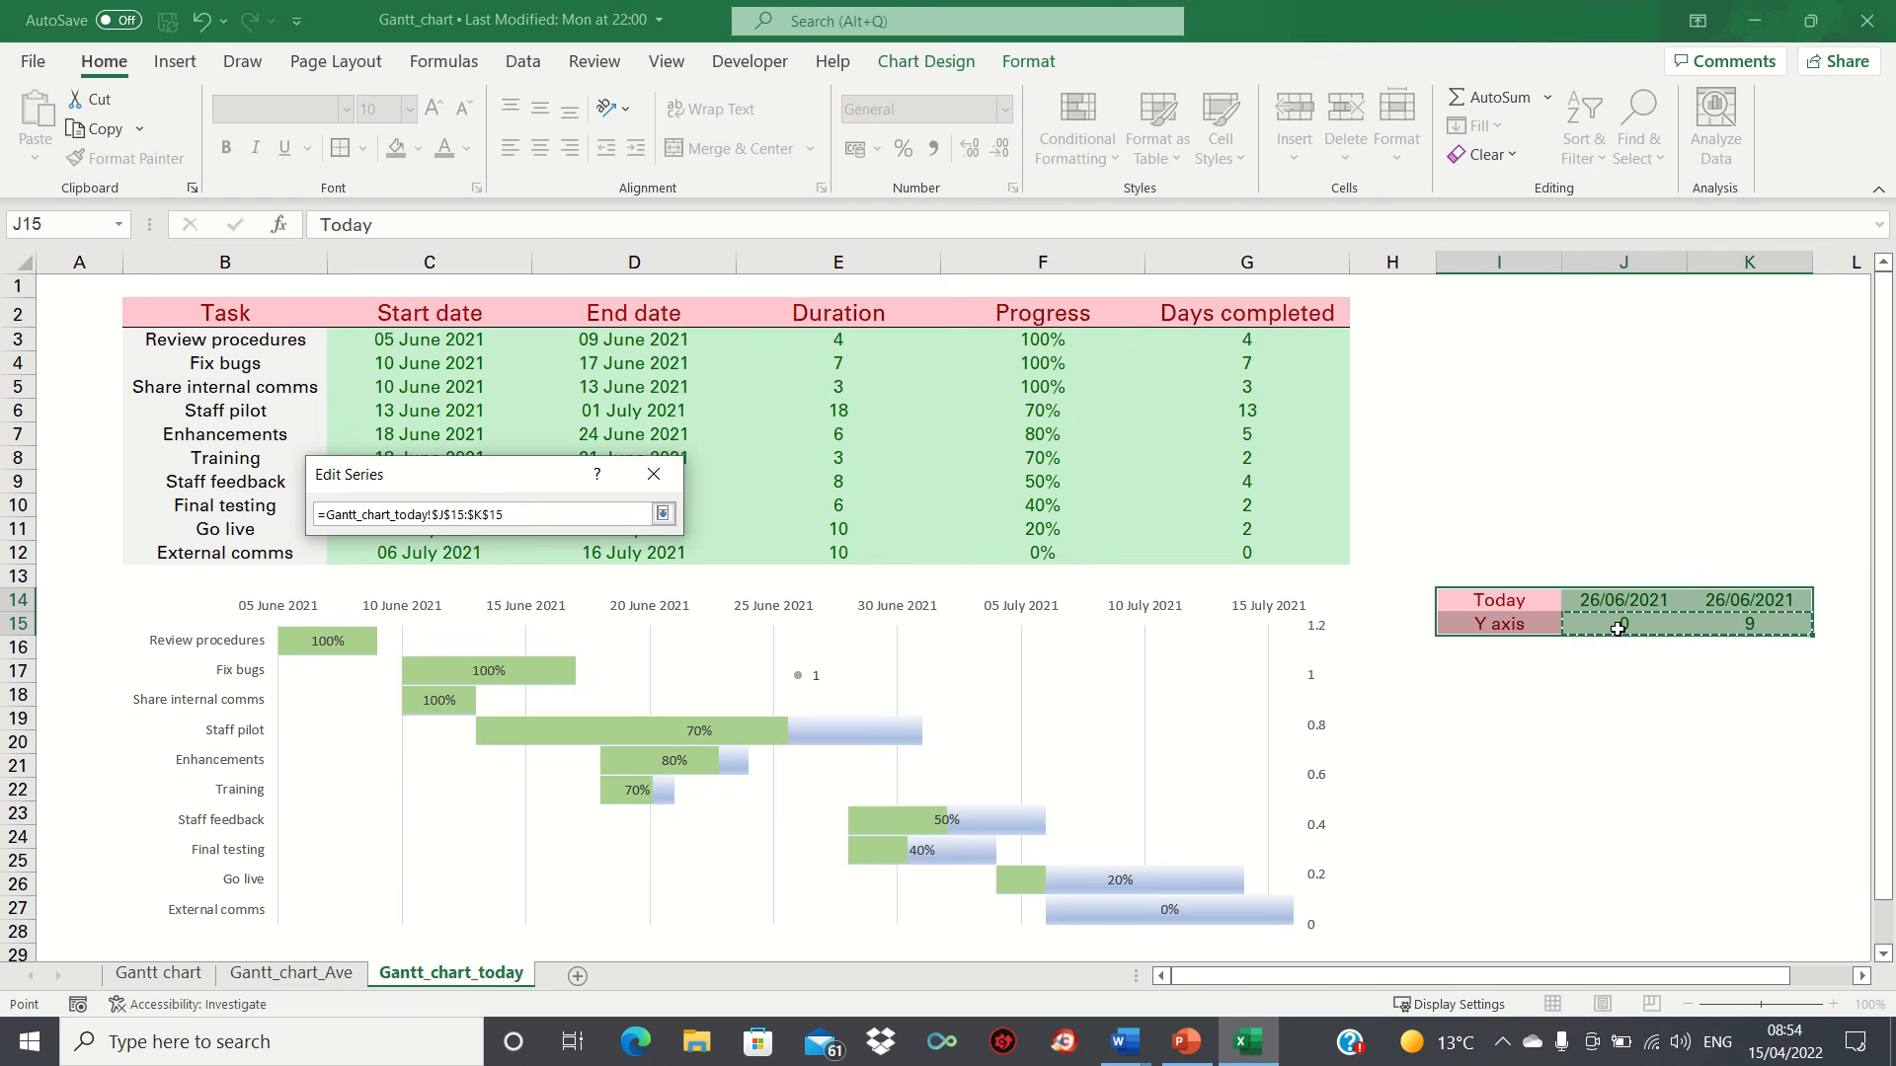
{"action": "key", "text": "Return"}
{"action": "key", "text": "Return"}
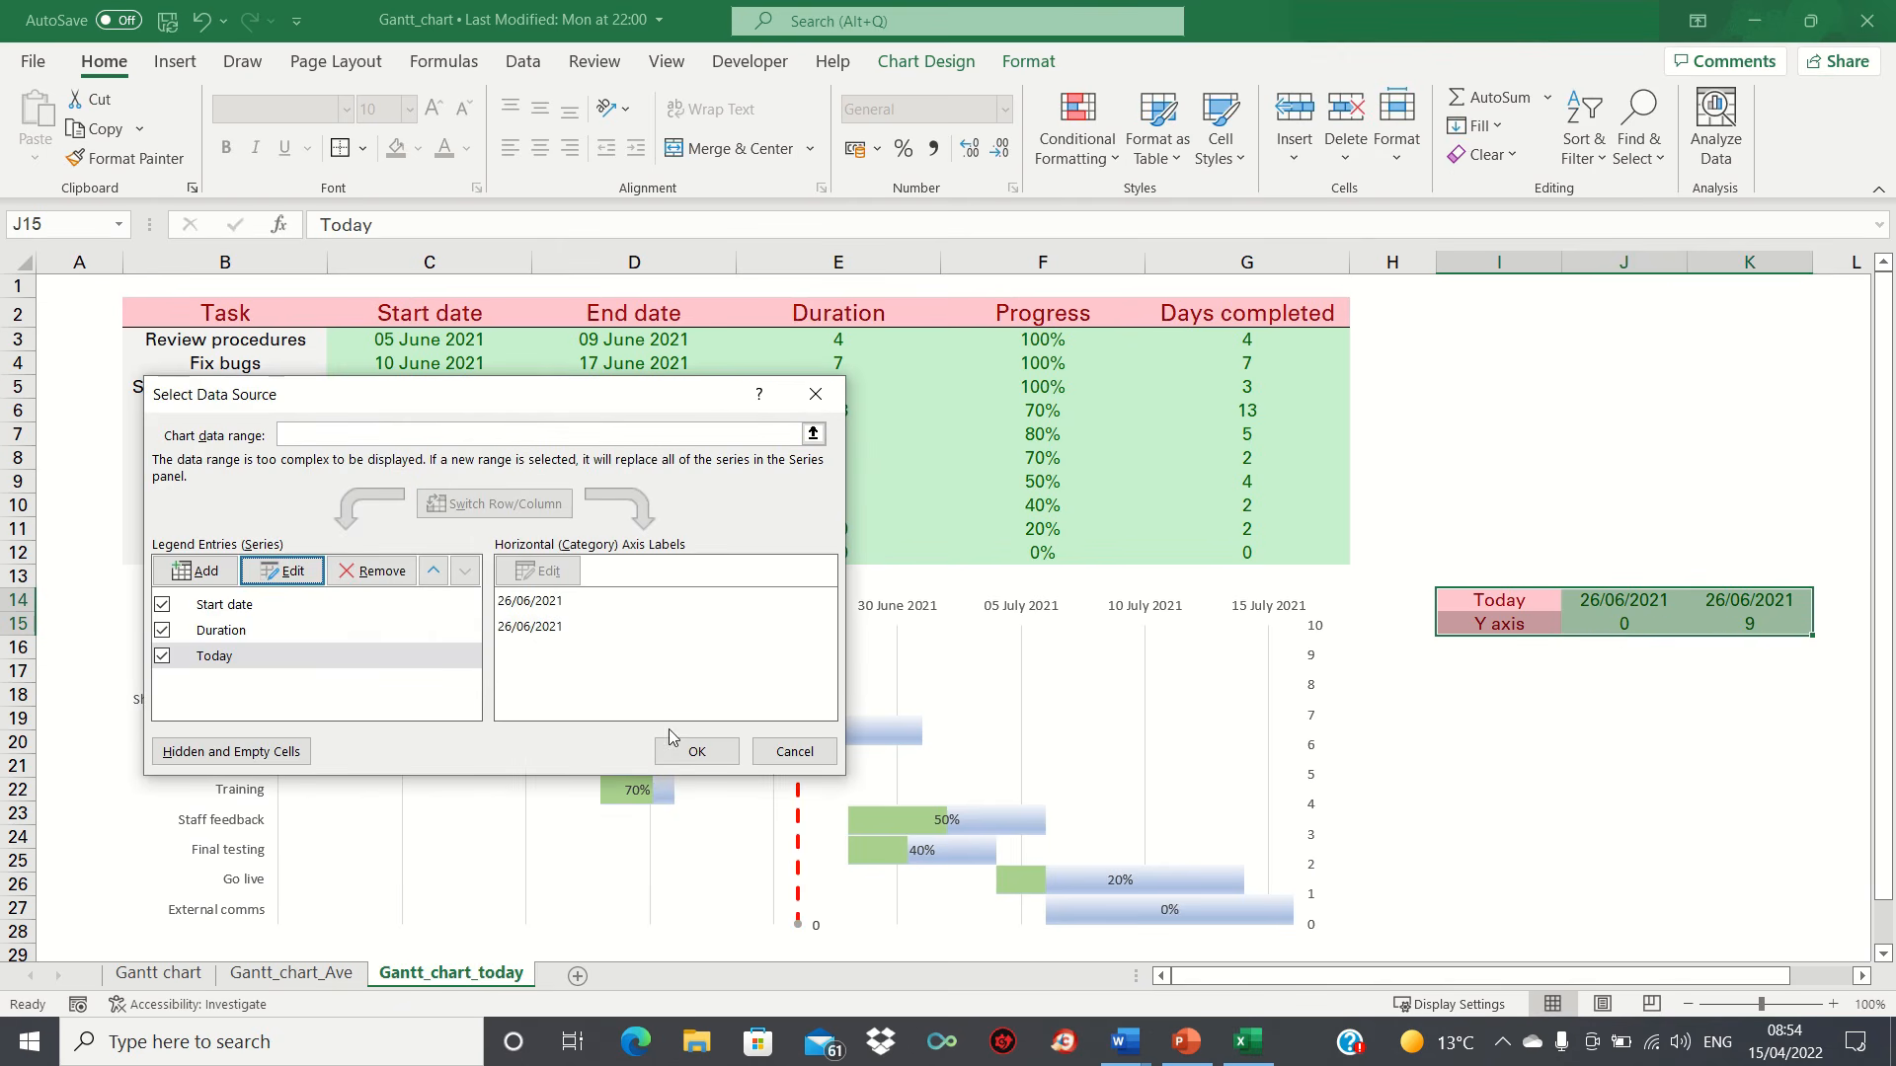
{"action": "left_click", "coordinate": [699, 753]}
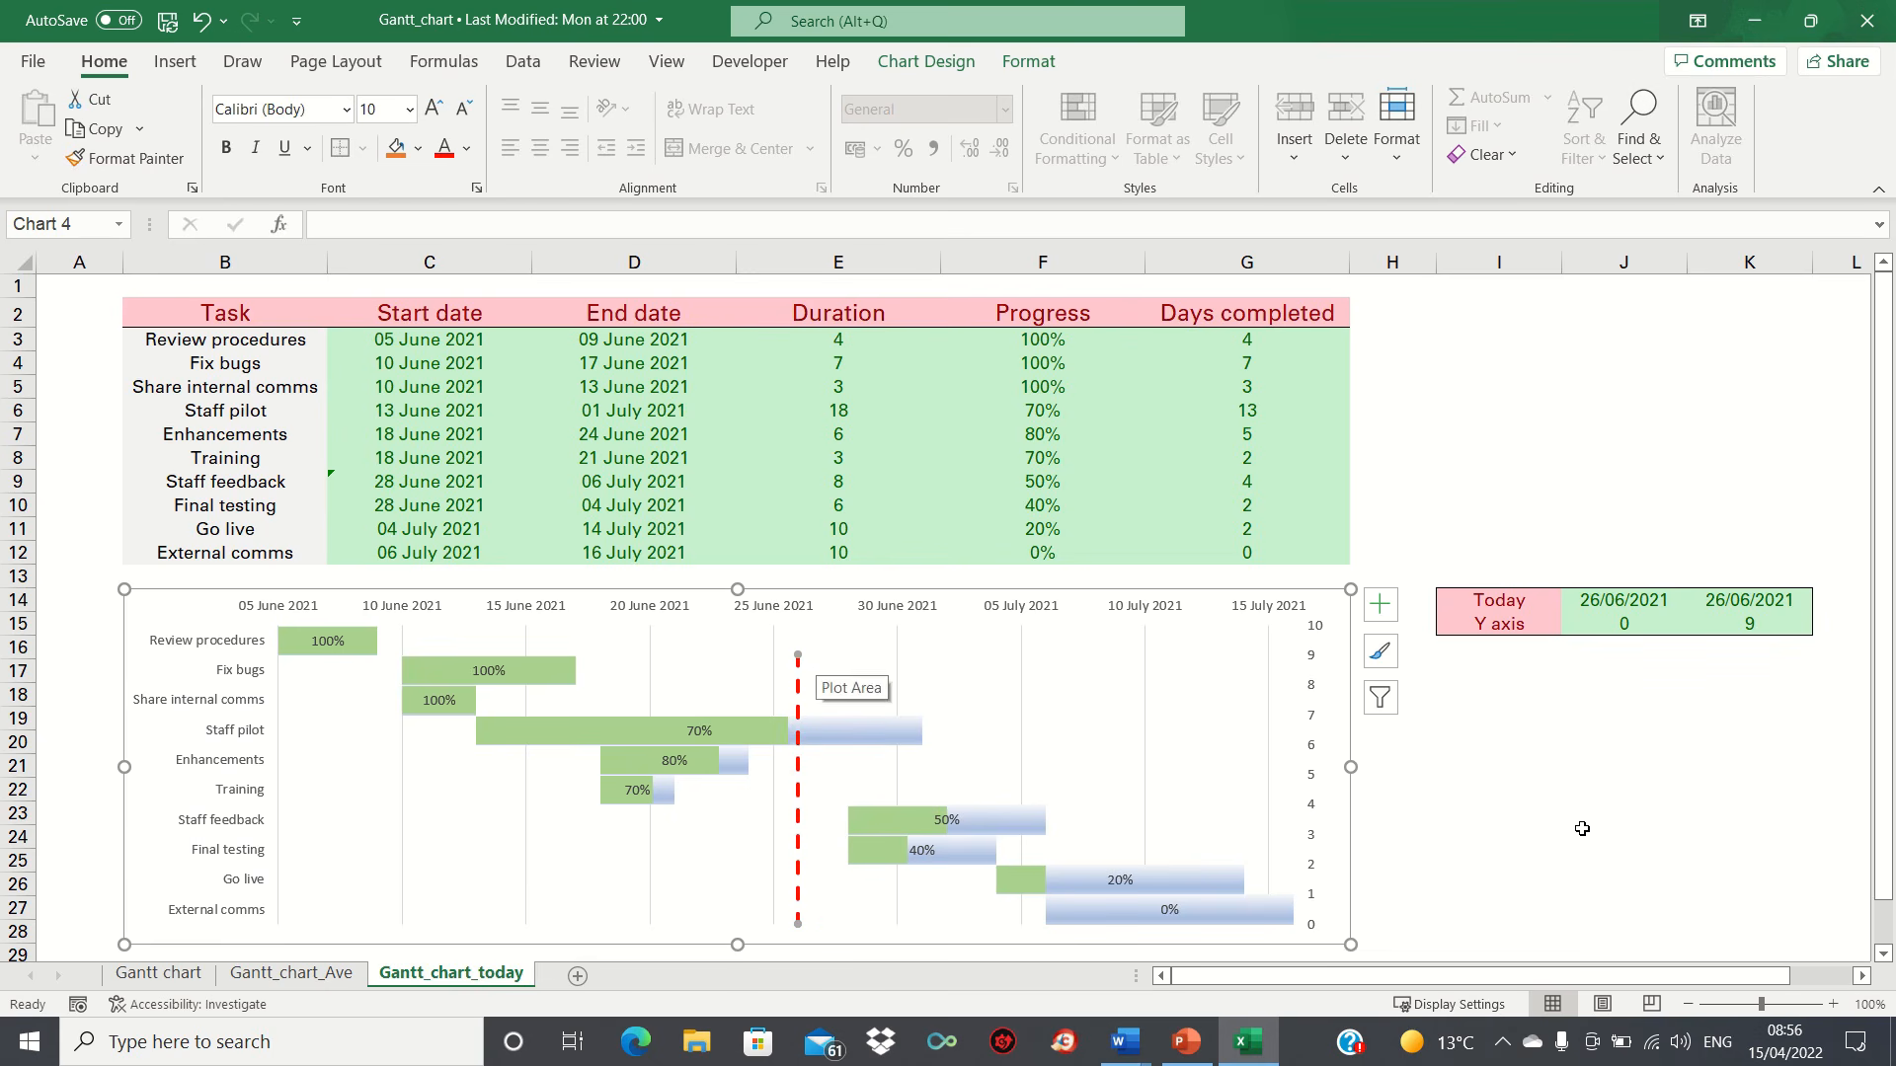
Step: Format the markers of the vertical Today line with no border line and no fill
{"action": "left_click", "coordinate": [1506, 815]}
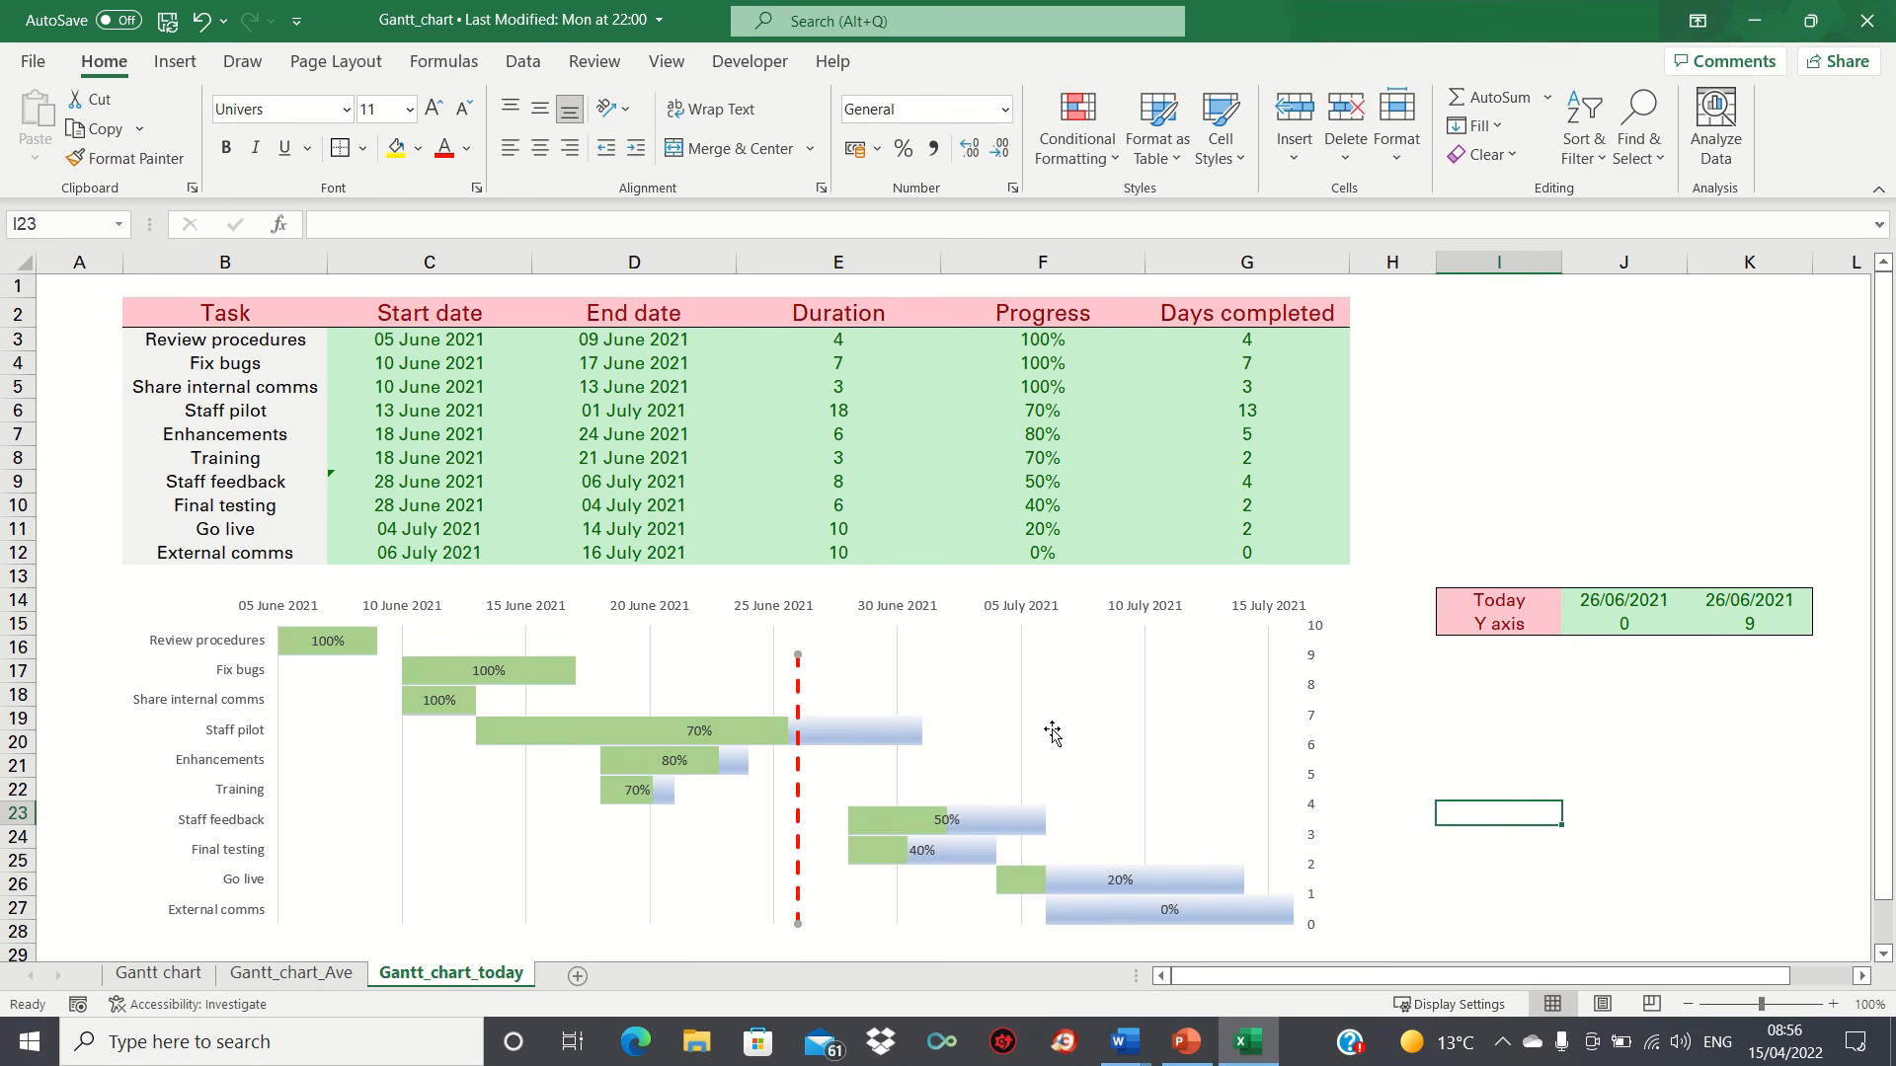
{"action": "right_click", "coordinate": [799, 659]}
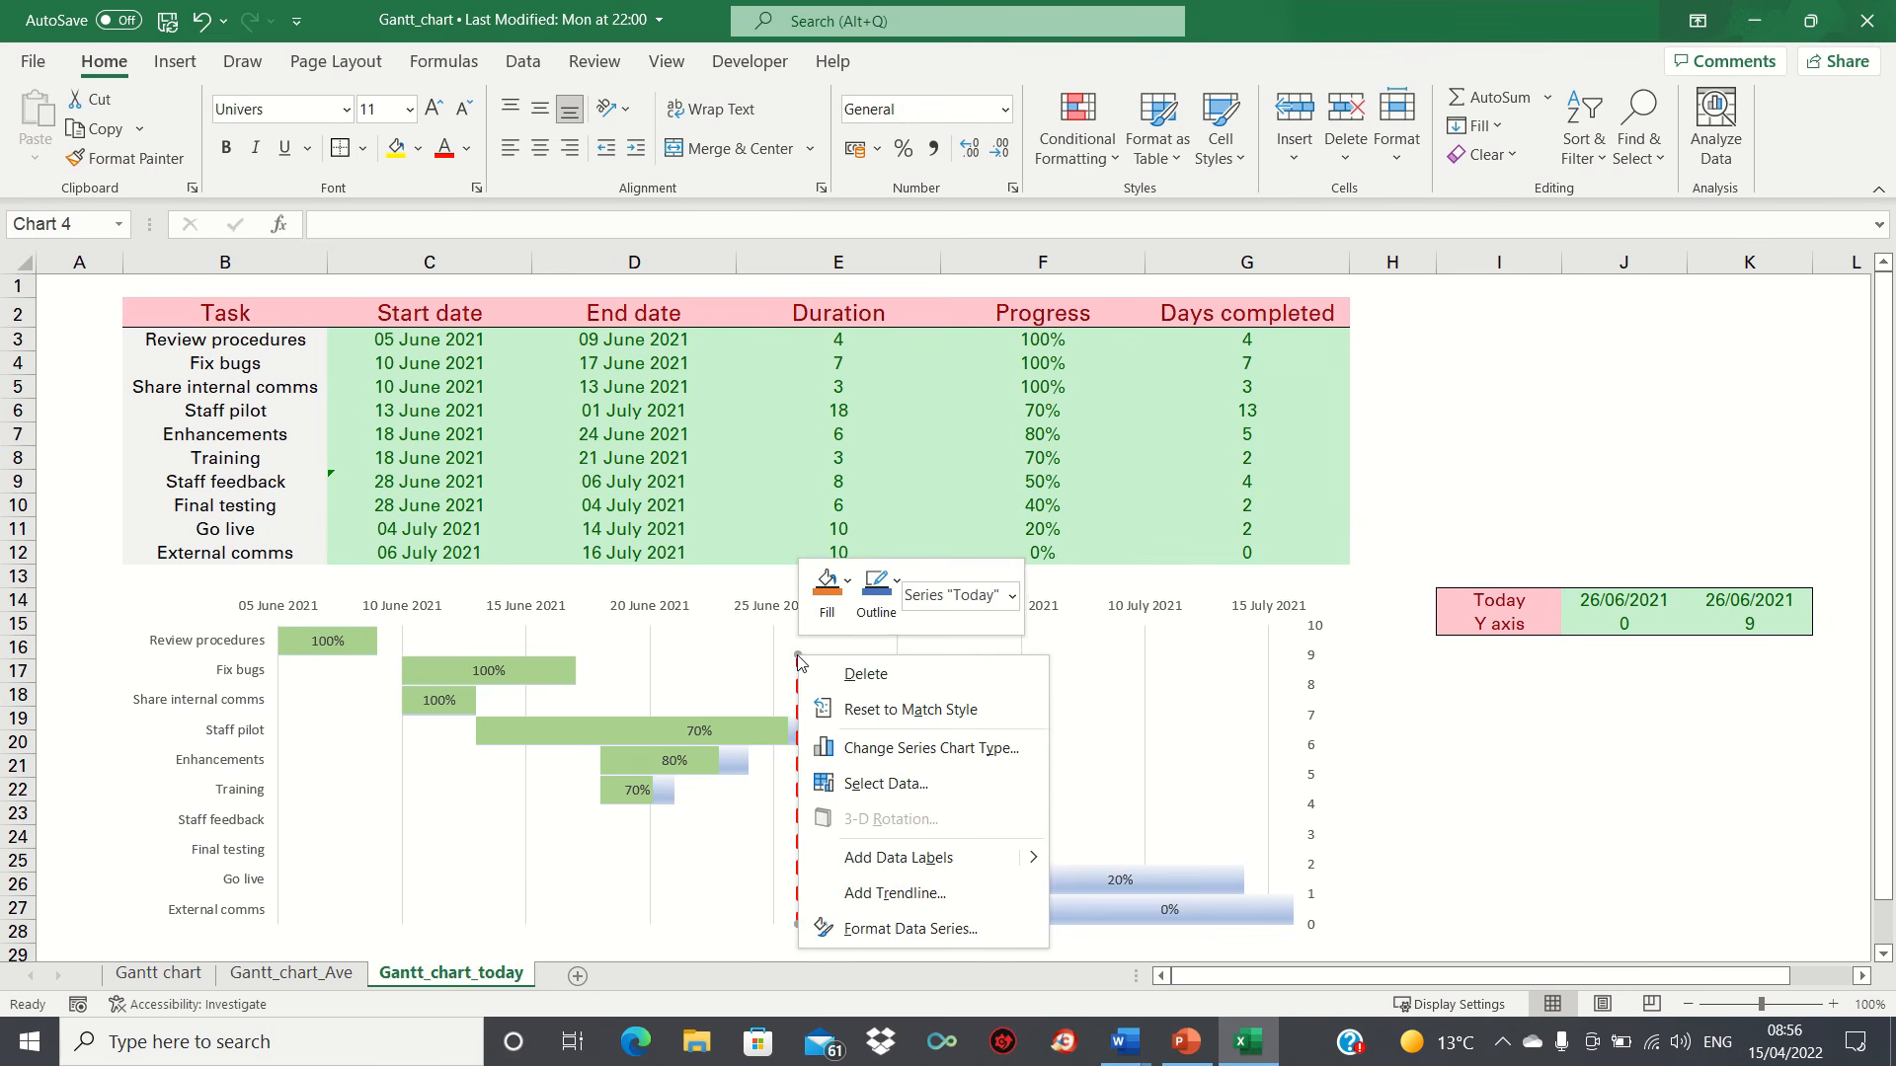
{"action": "left_click", "coordinate": [889, 929]}
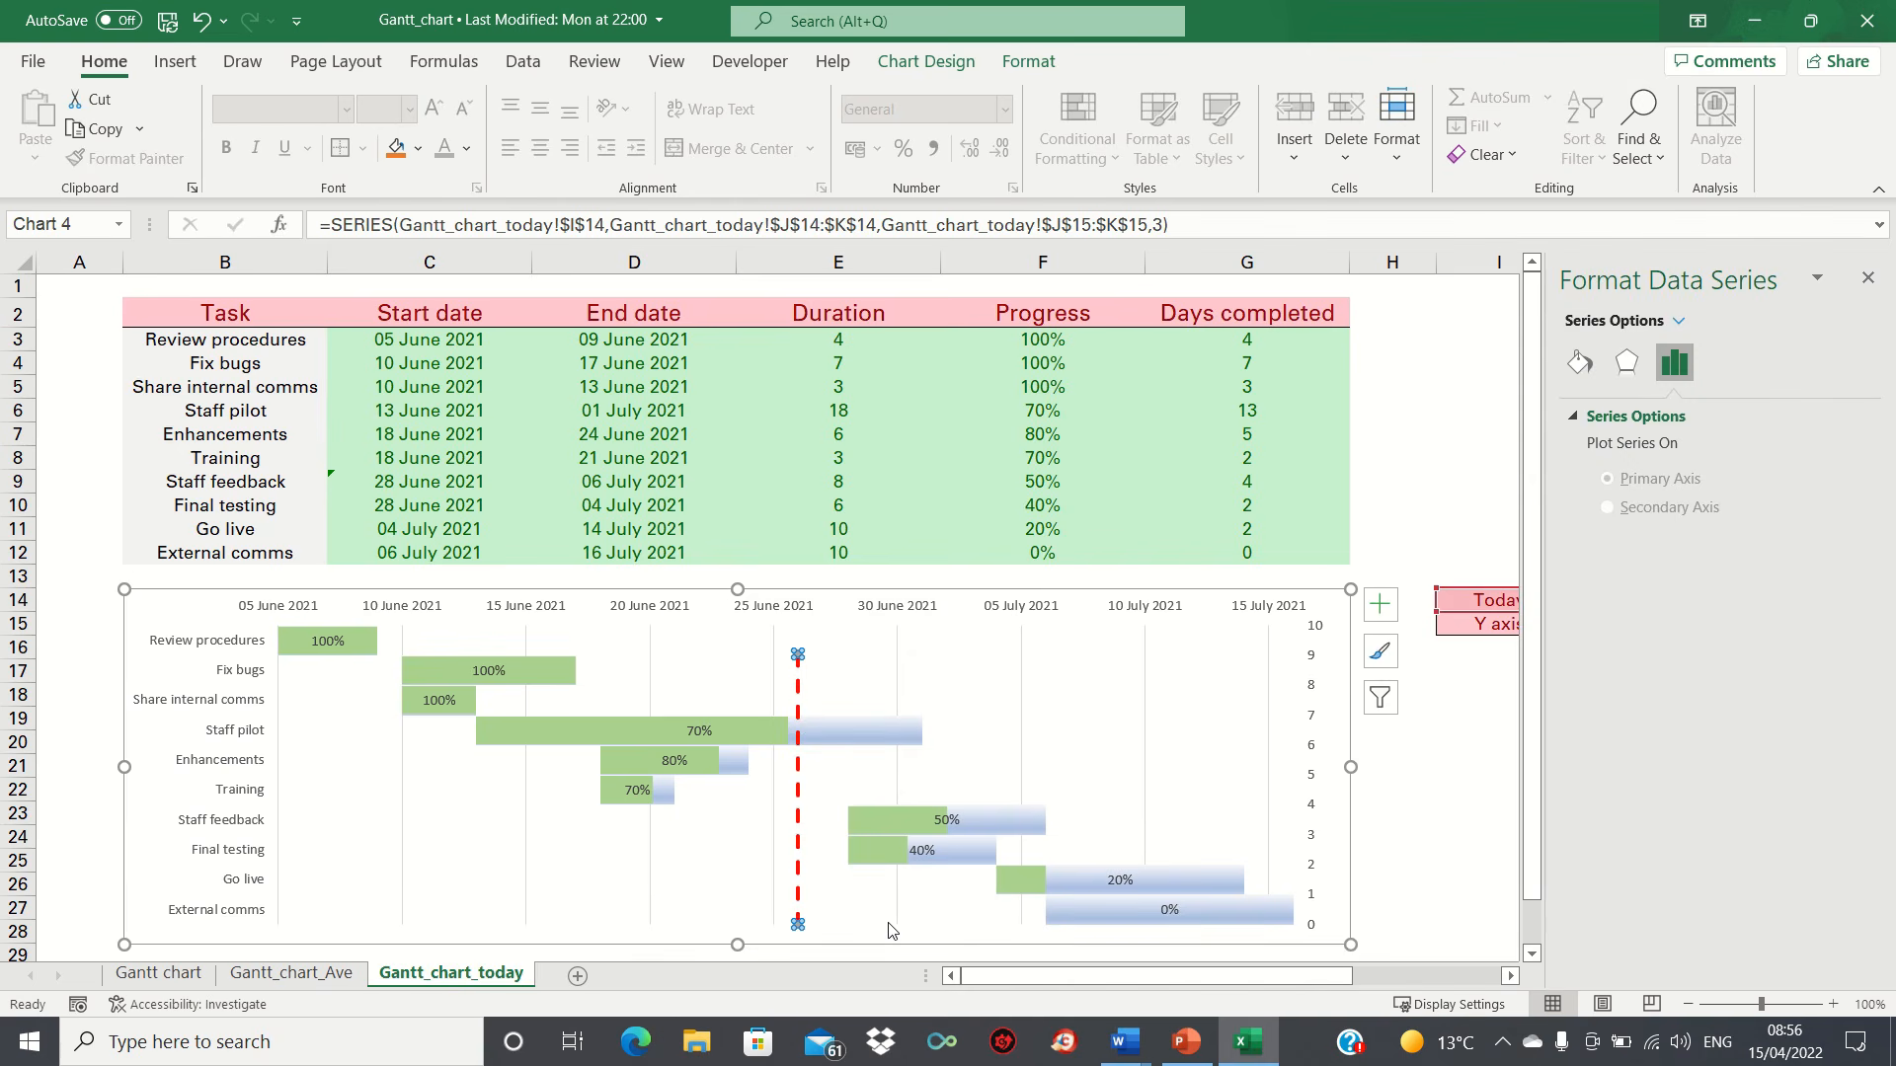
{"action": "left_click", "coordinate": [1580, 365]}
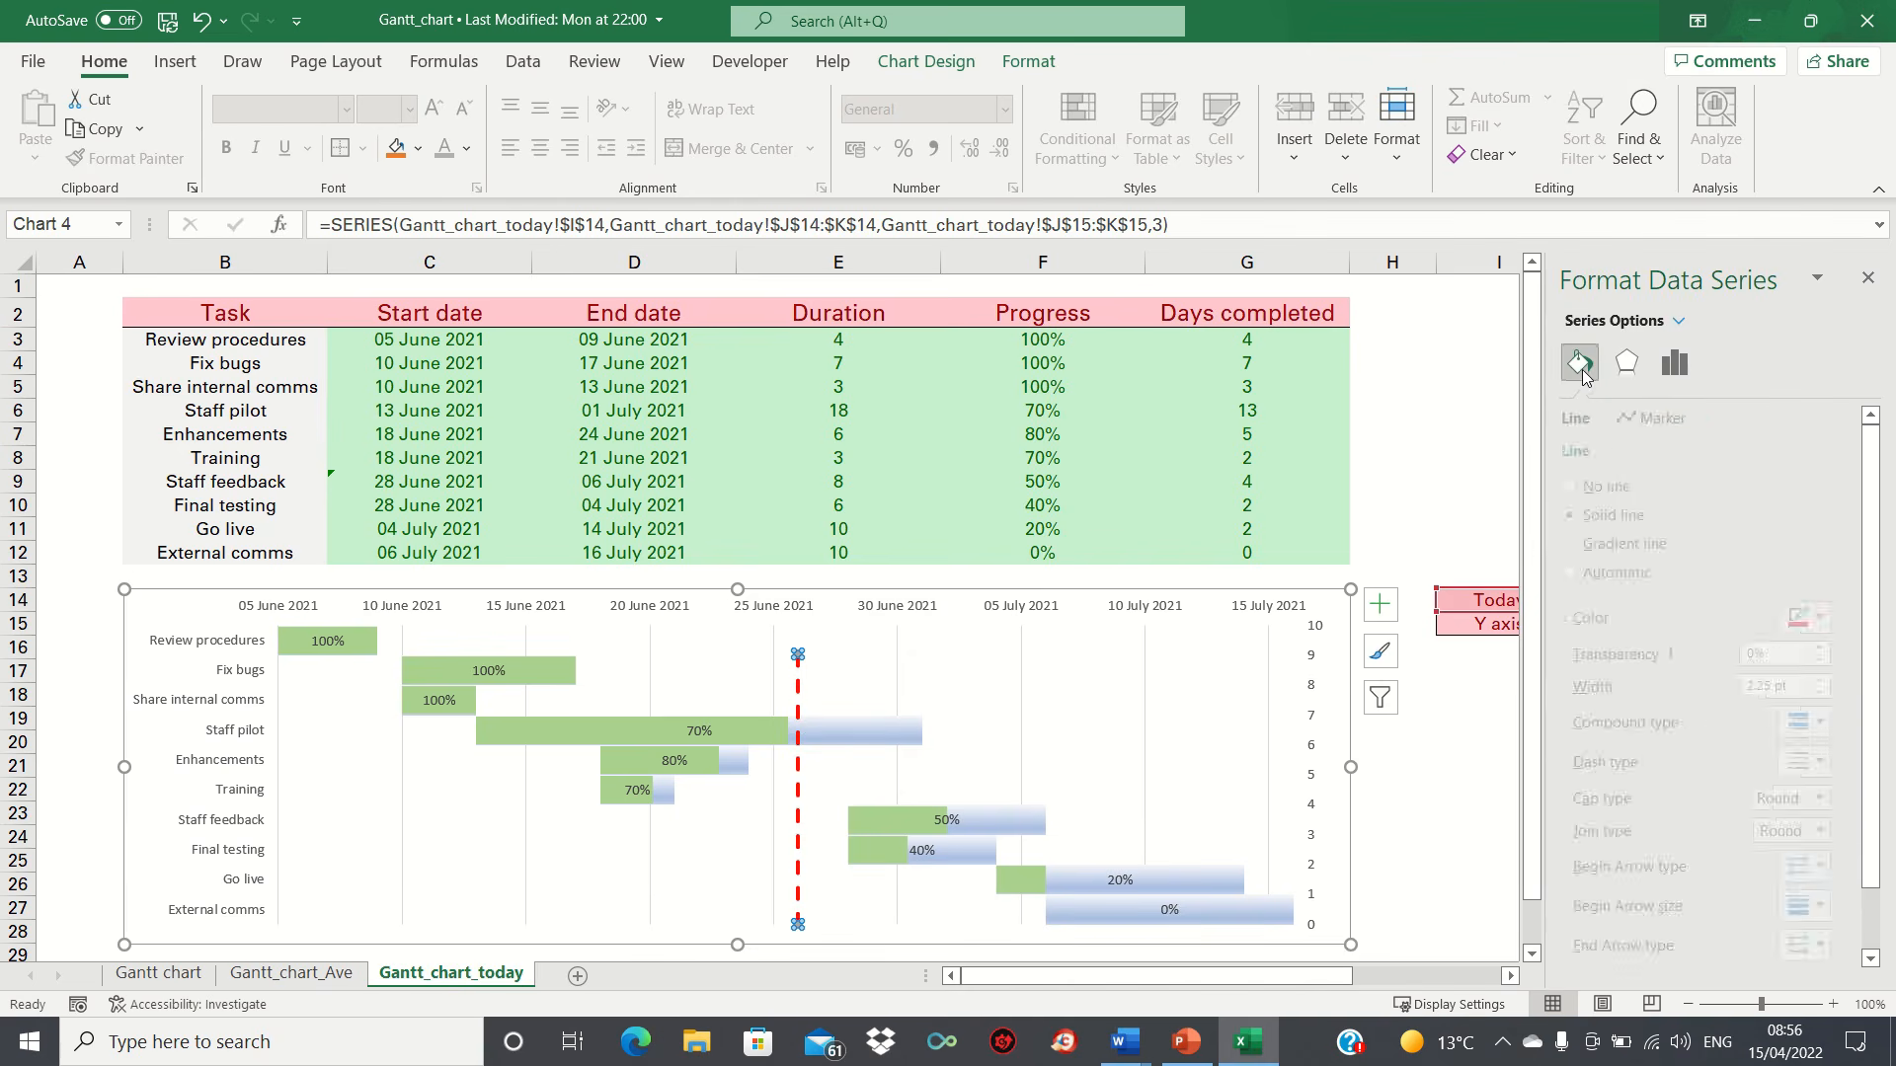
{"action": "left_click", "coordinate": [1679, 419]}
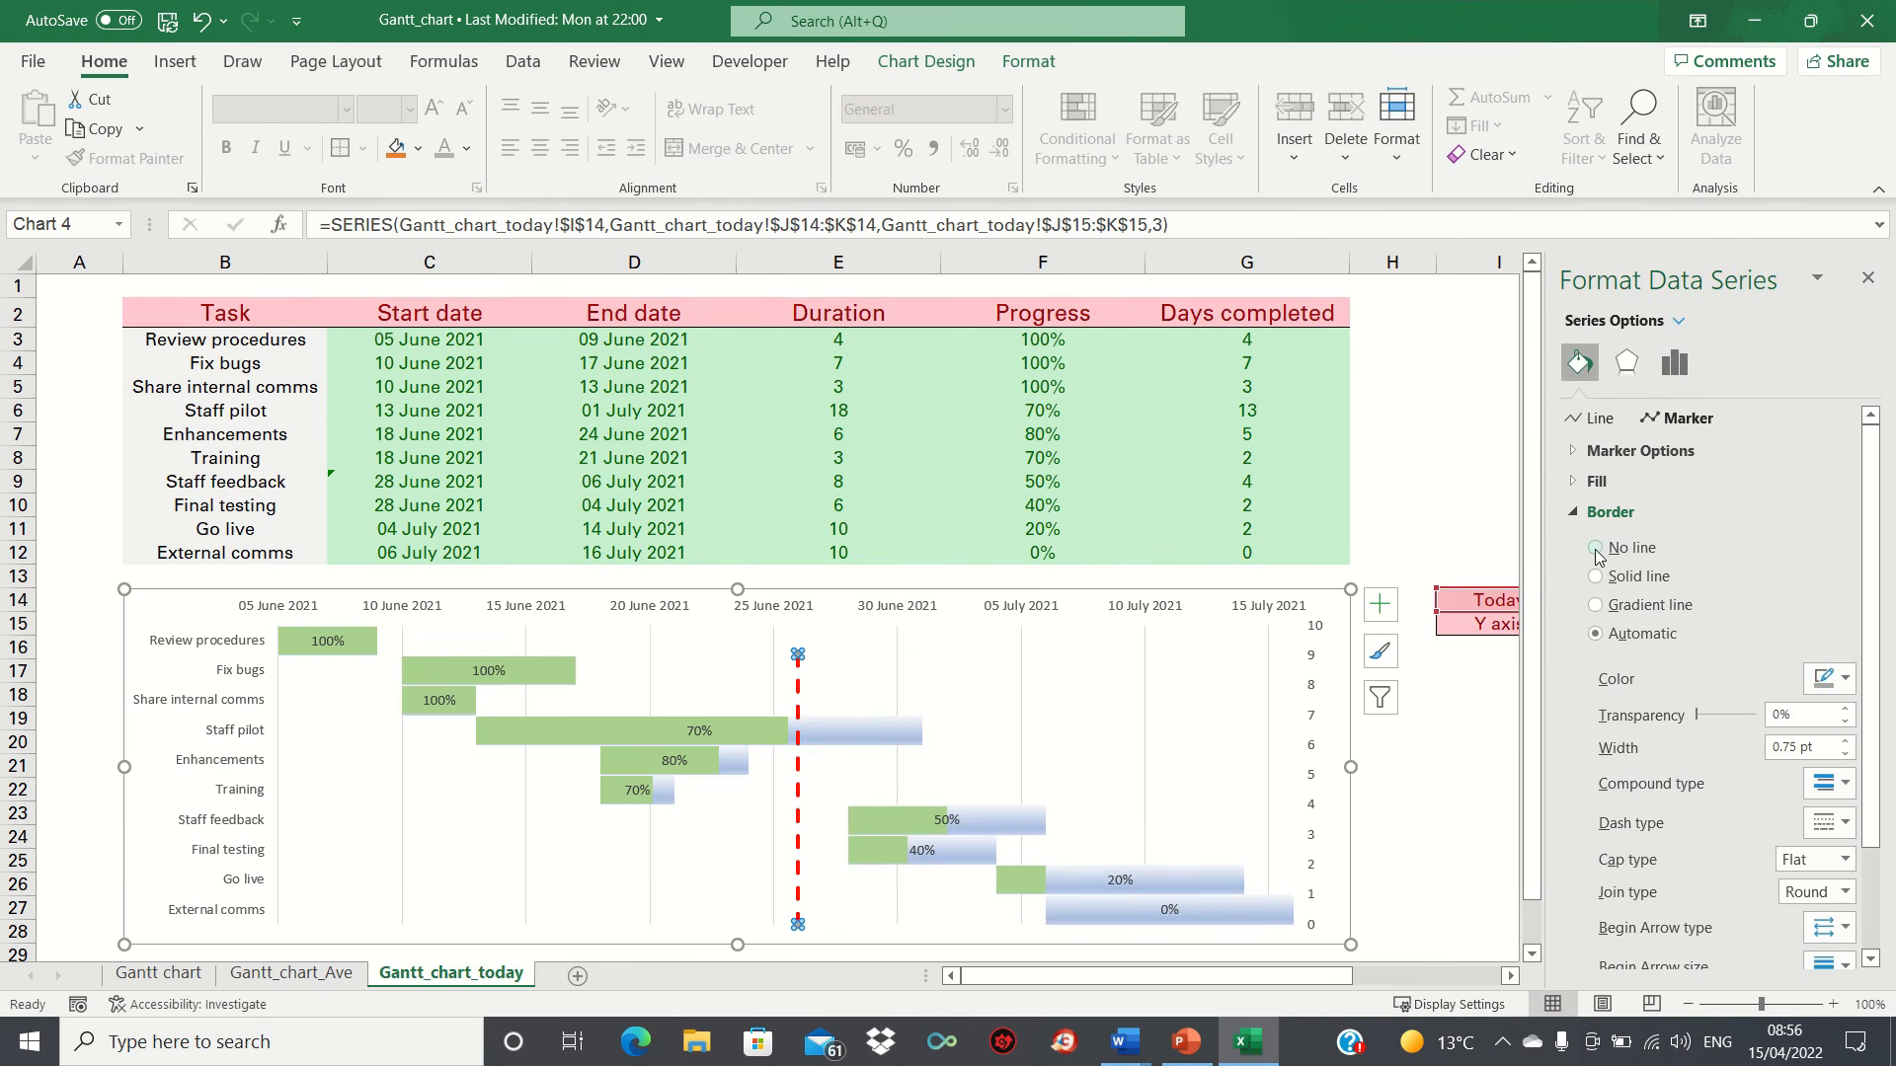
{"action": "left_click", "coordinate": [1595, 548]}
{"action": "left_click", "coordinate": [1597, 482]}
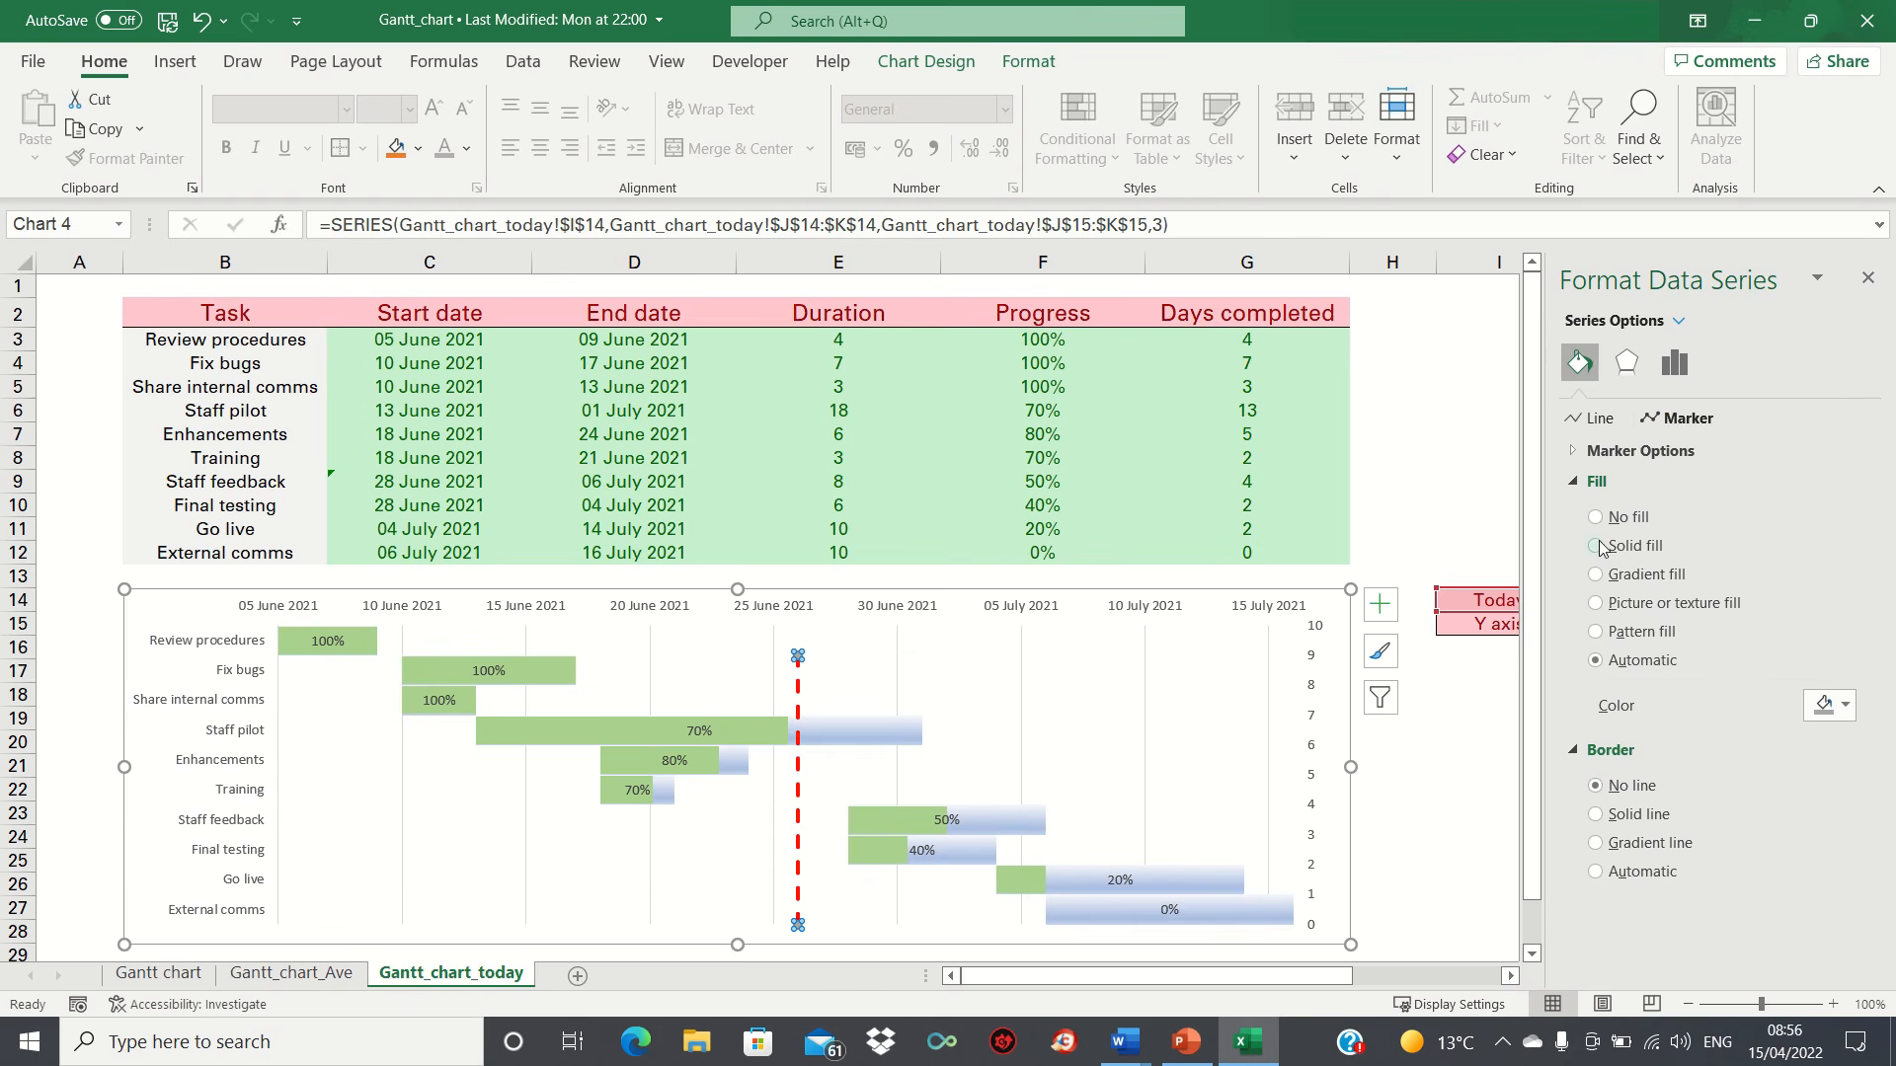
{"action": "left_click", "coordinate": [1597, 521]}
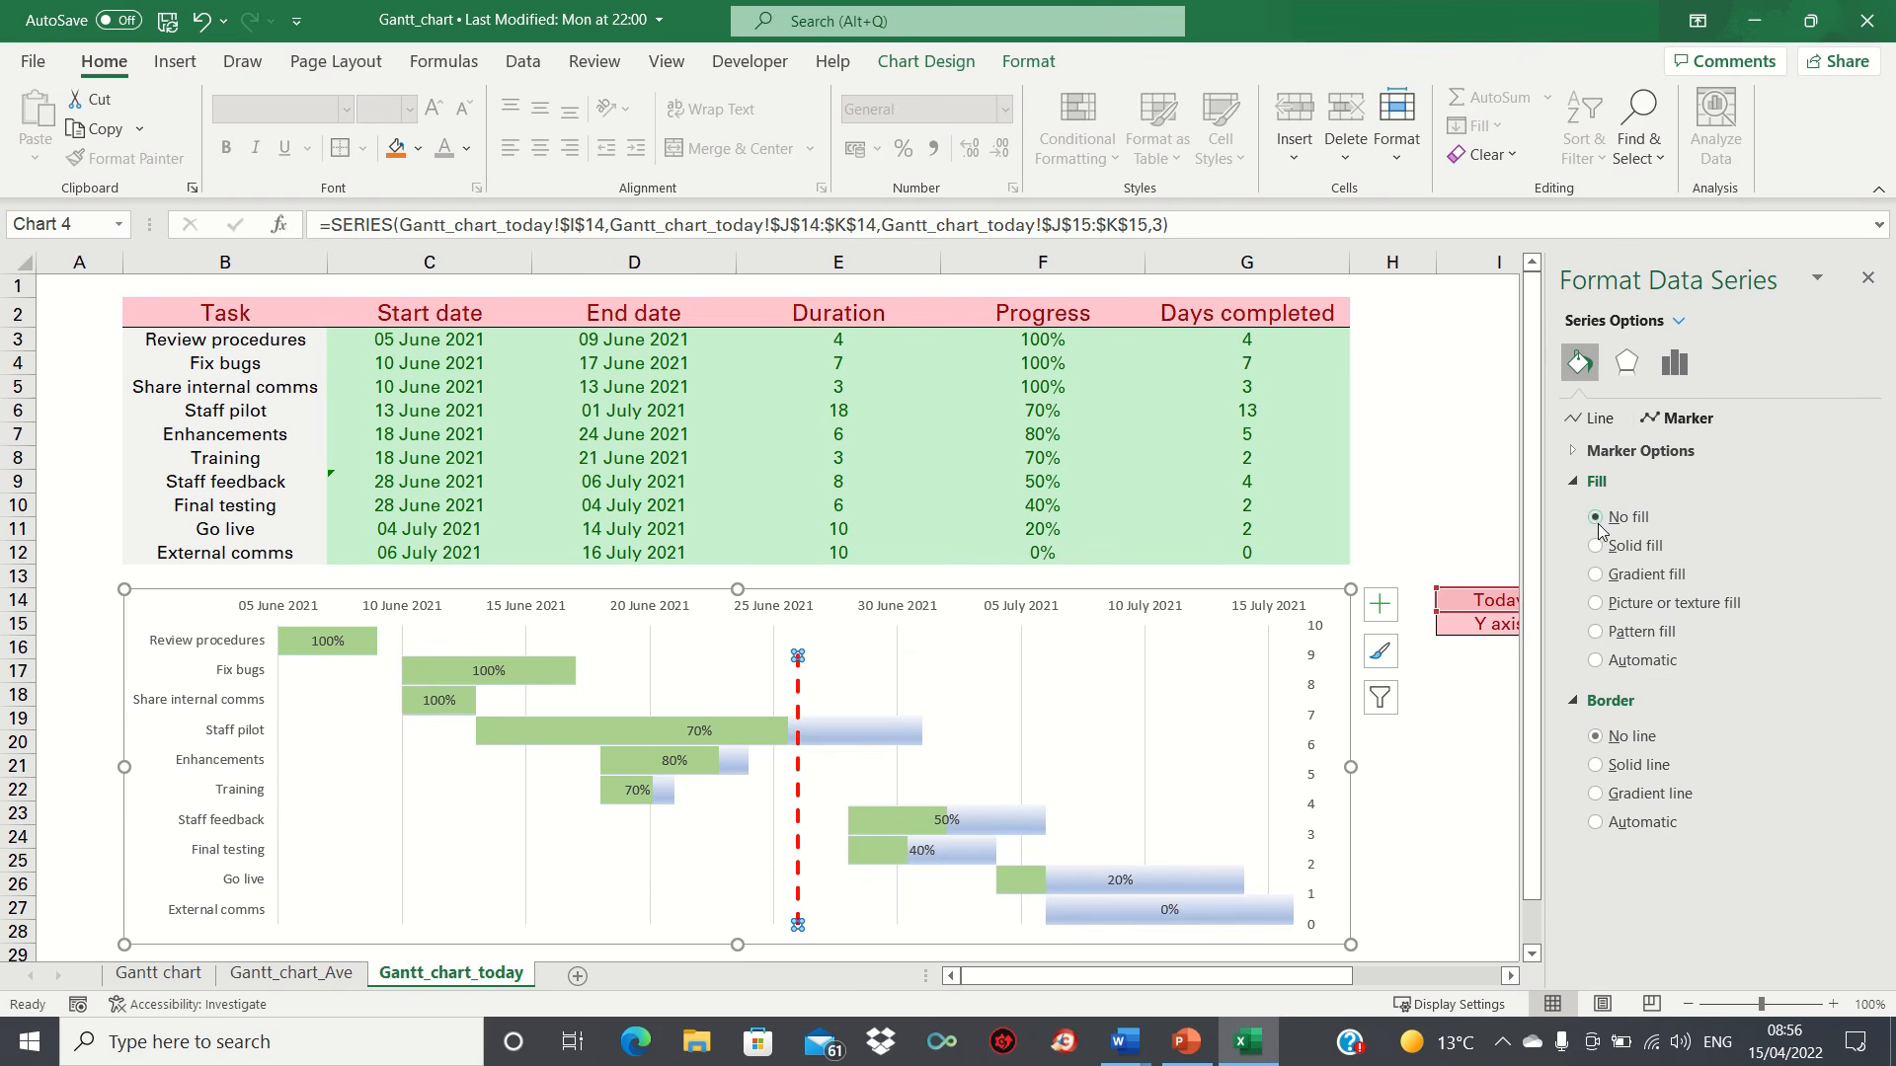
Step: Try the Round Dot dash type on the vertical Today line, restore the Dash style, and deselect the chart
{"action": "left_click", "coordinate": [1594, 420]}
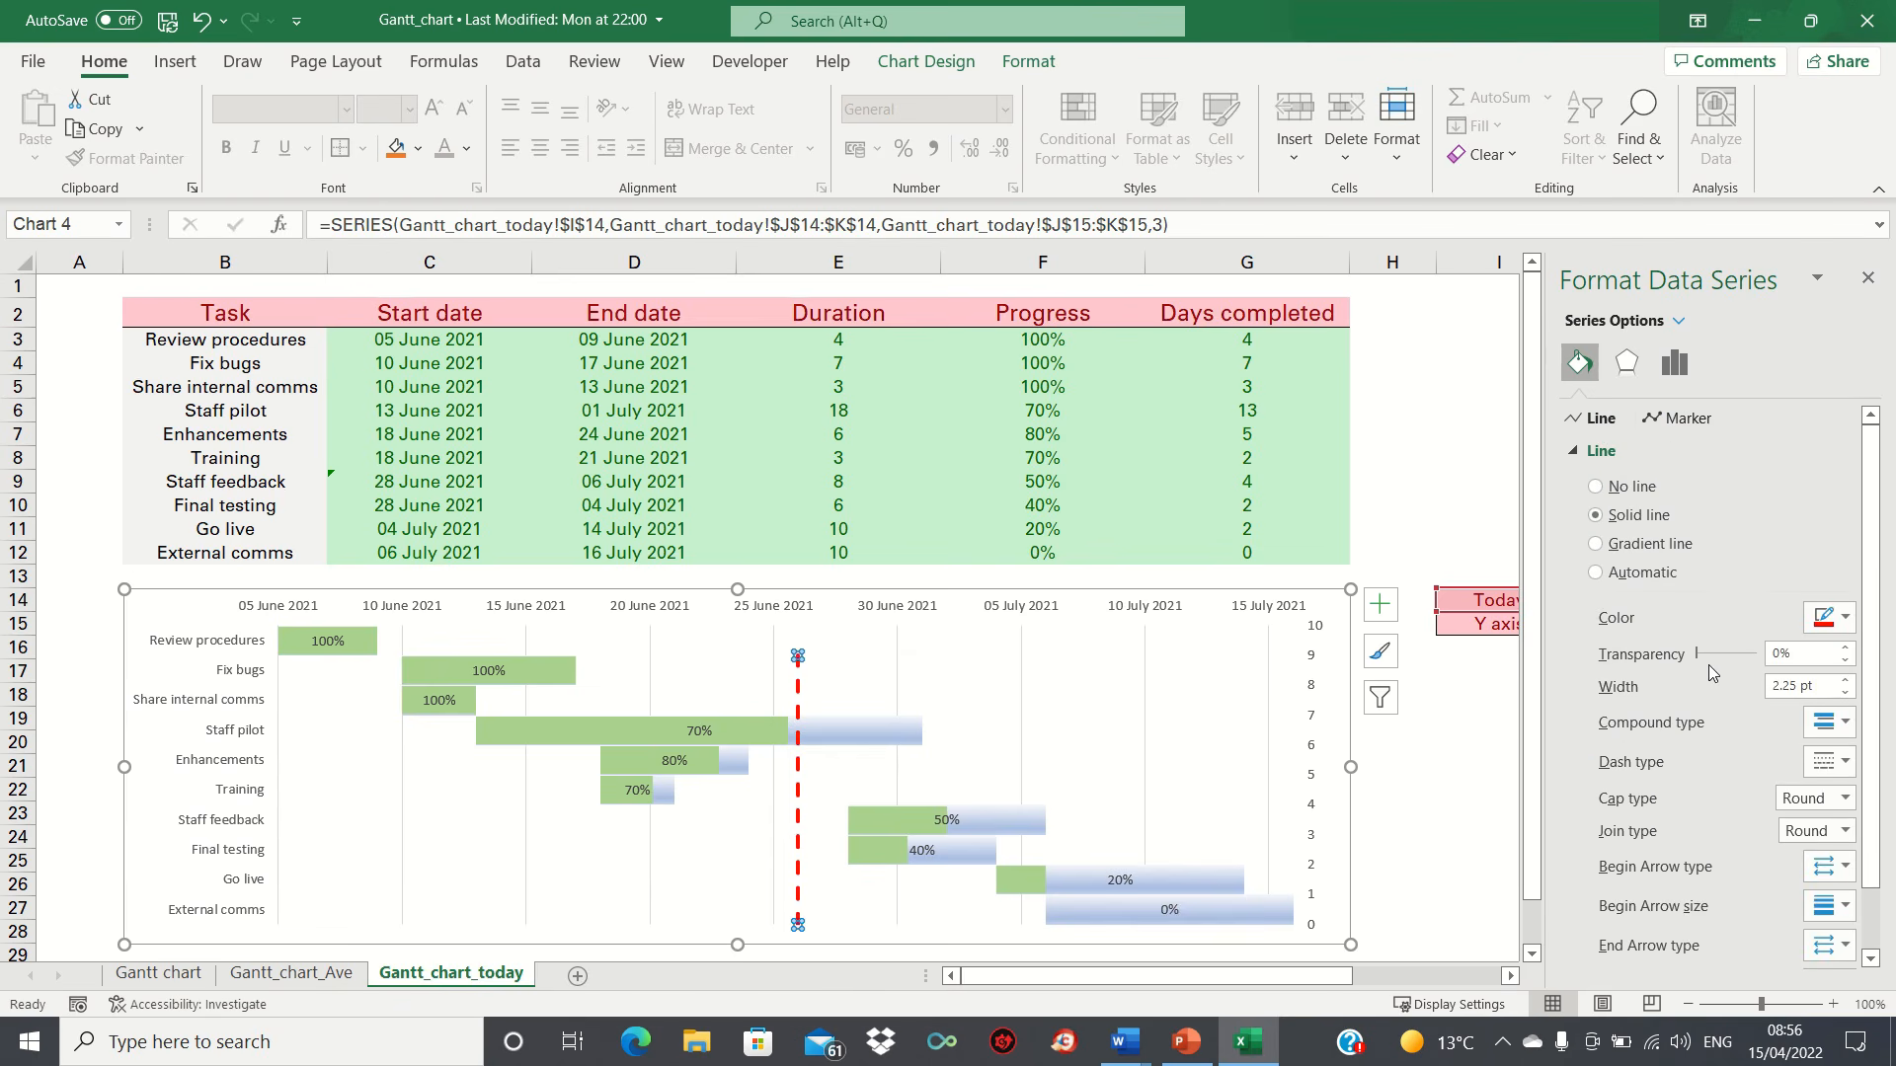
{"action": "left_click", "coordinate": [1844, 761]}
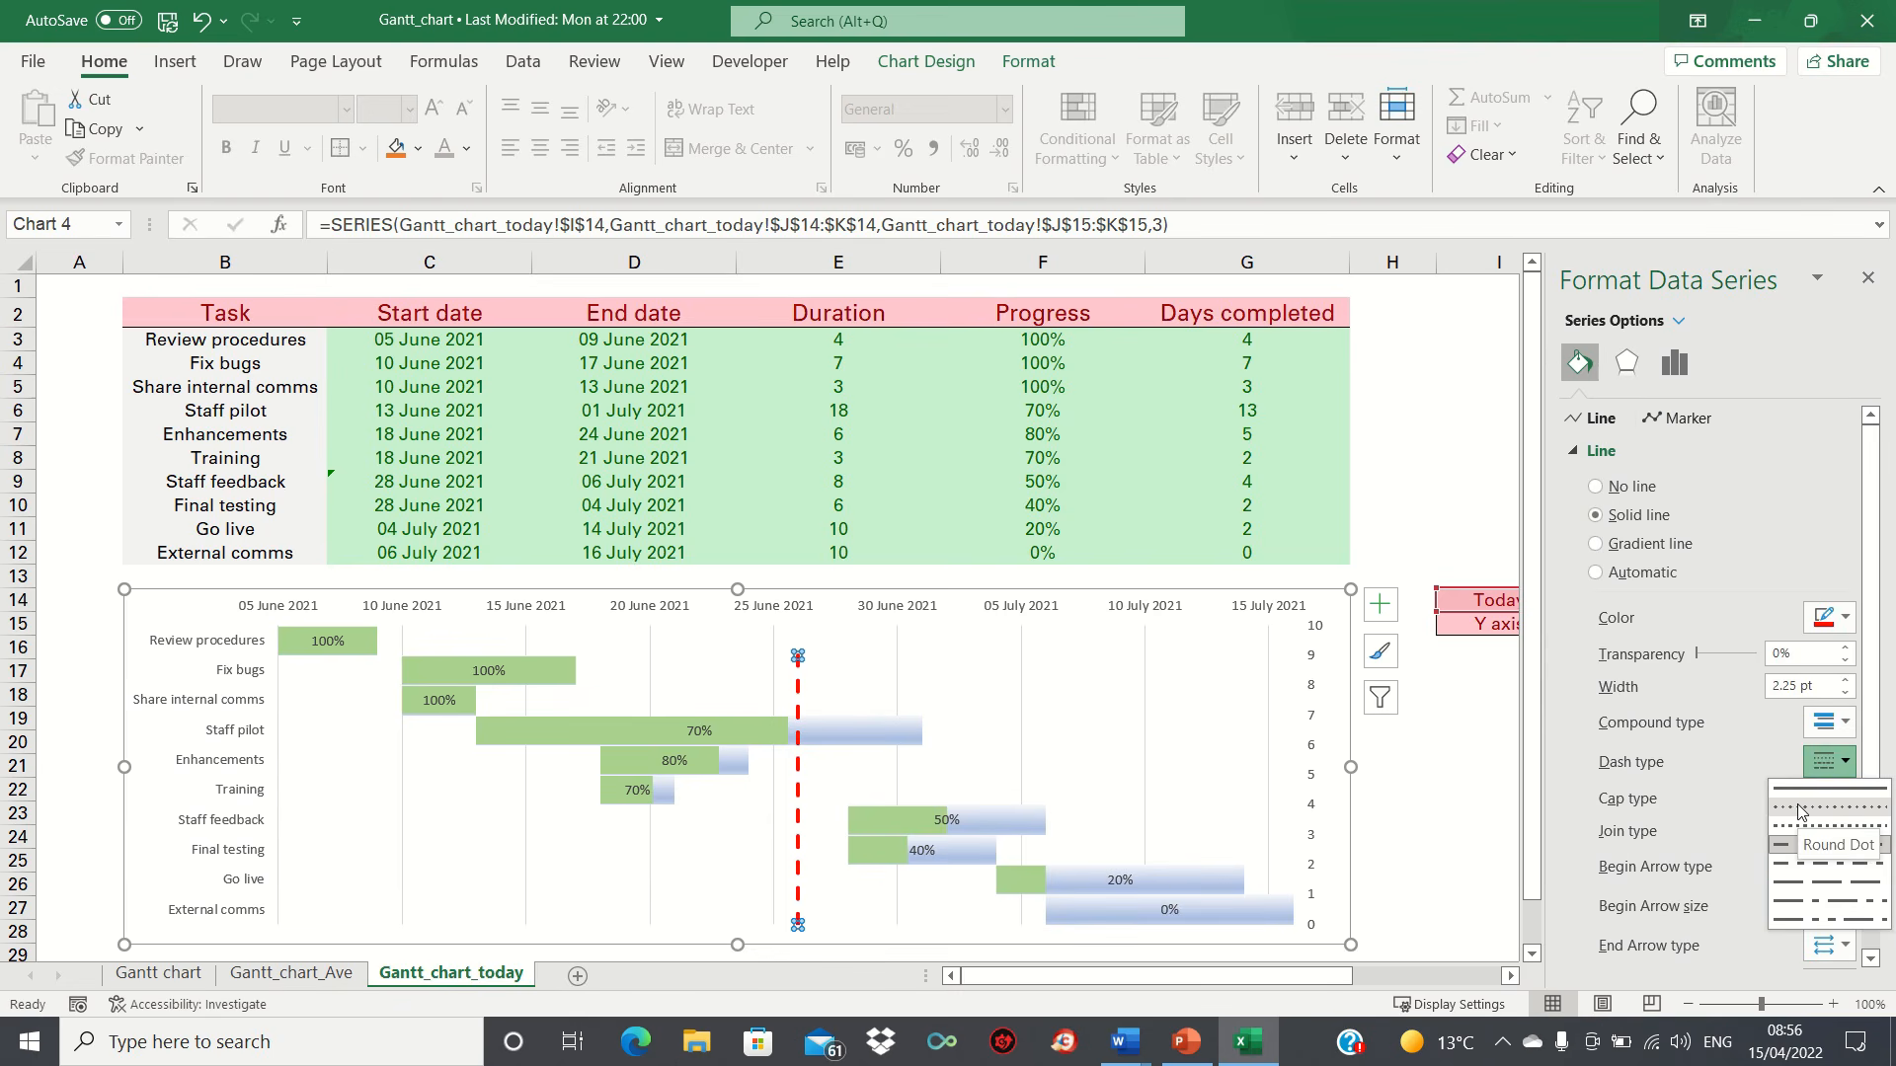
{"action": "left_click", "coordinate": [1803, 806]}
{"action": "left_click", "coordinate": [1834, 764]}
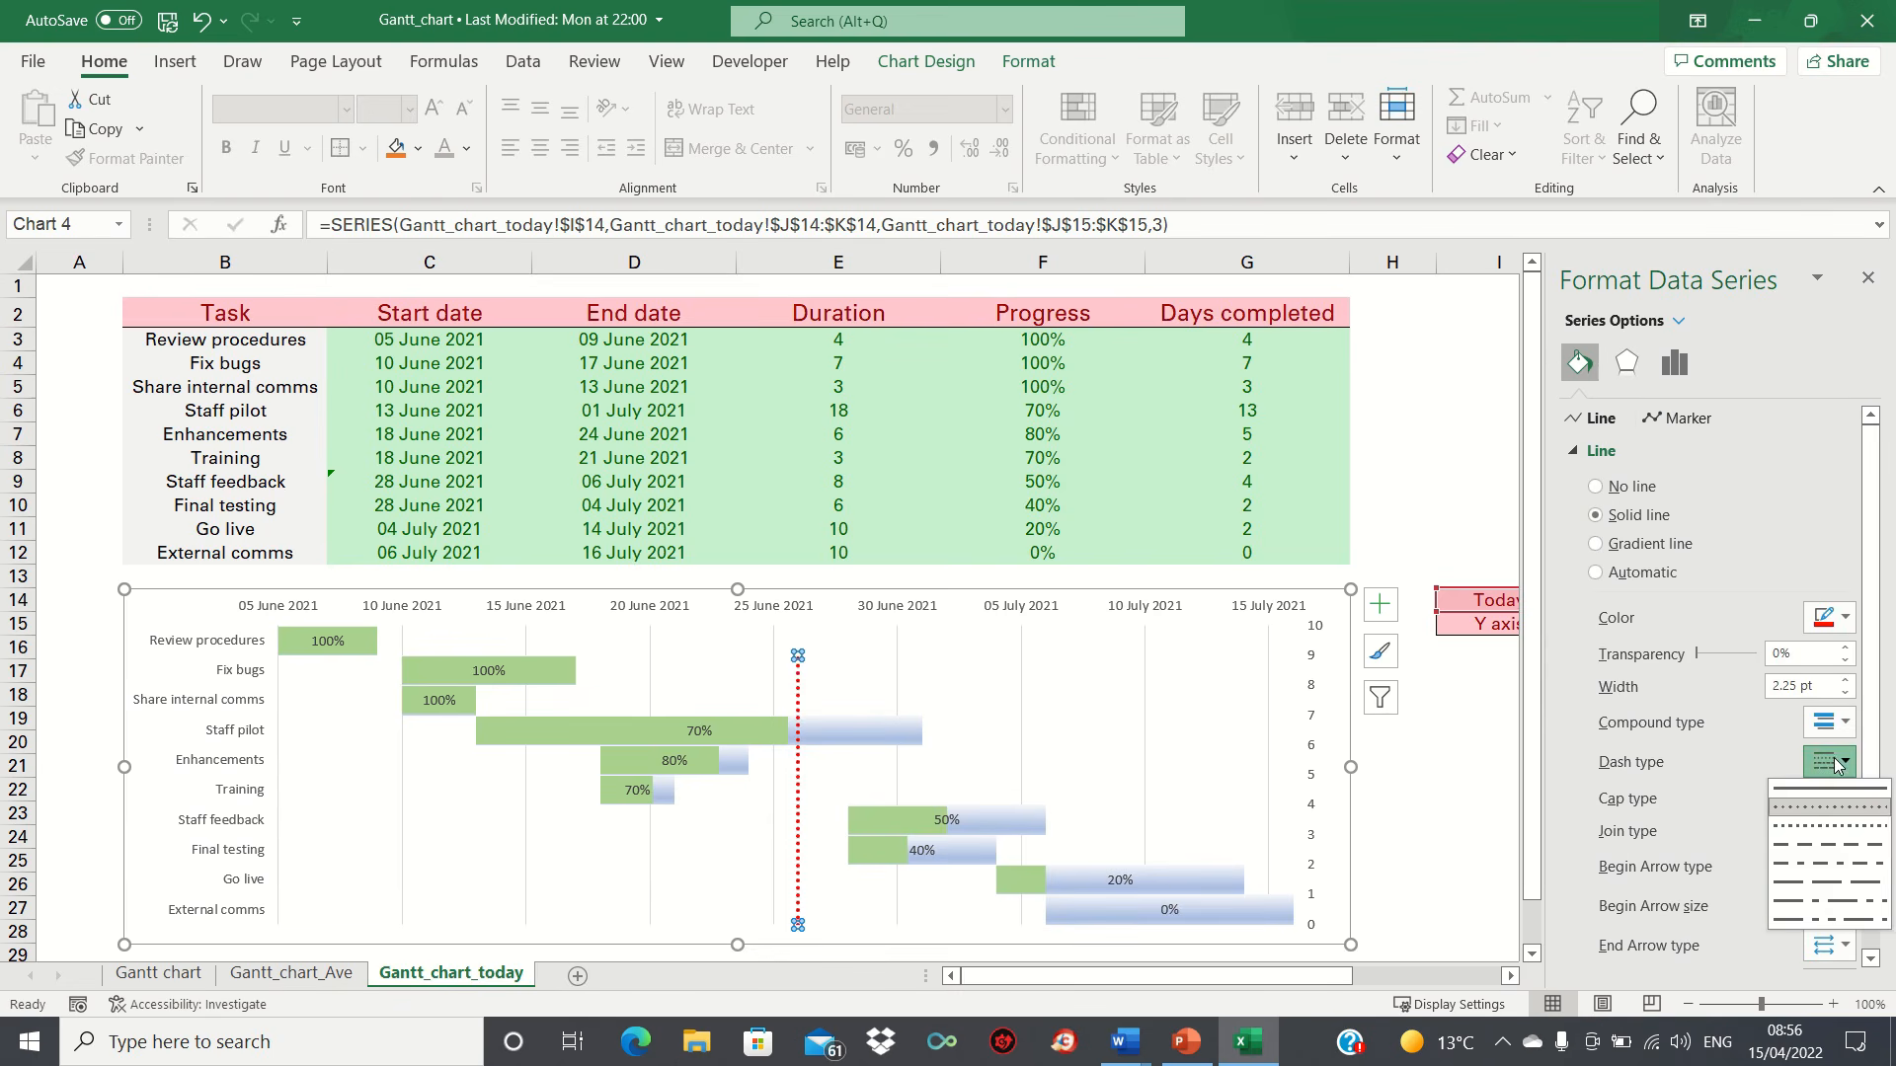
{"action": "left_click", "coordinate": [1824, 849]}
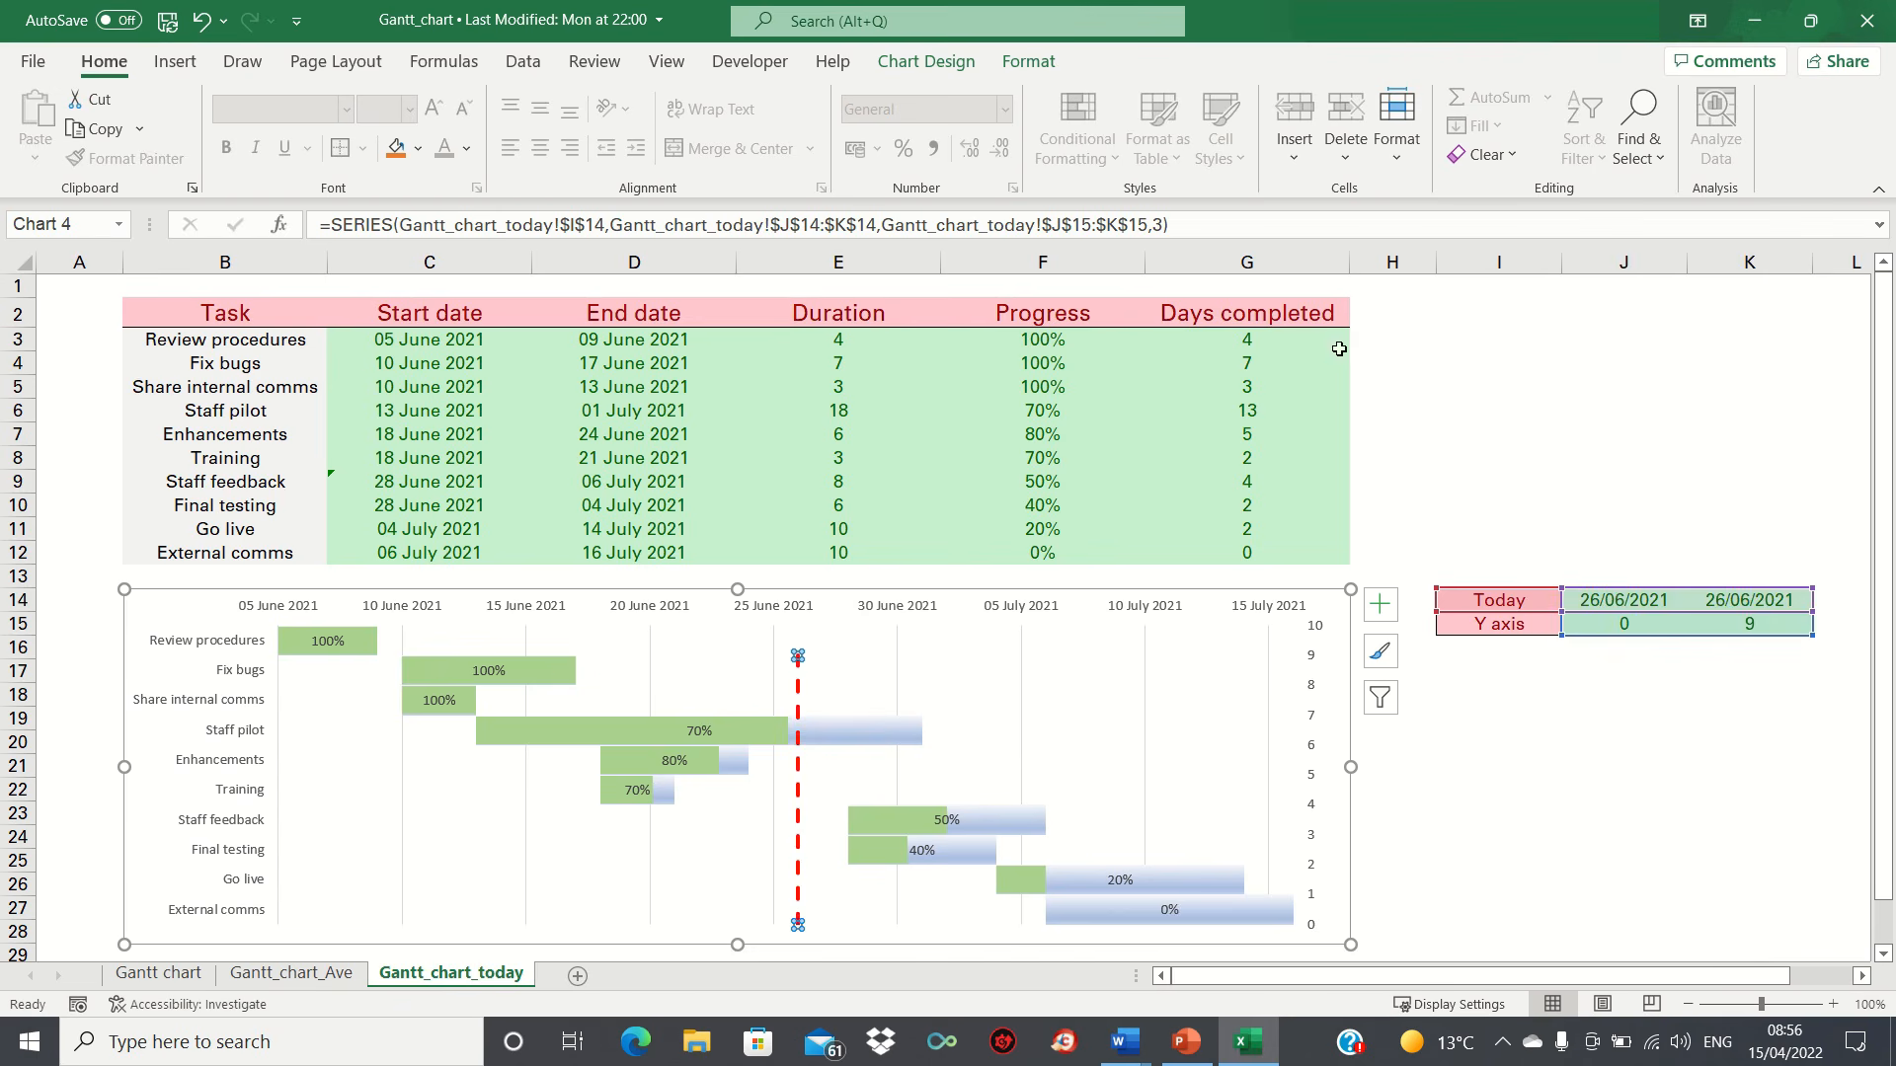
{"action": "left_click", "coordinate": [1318, 316]}
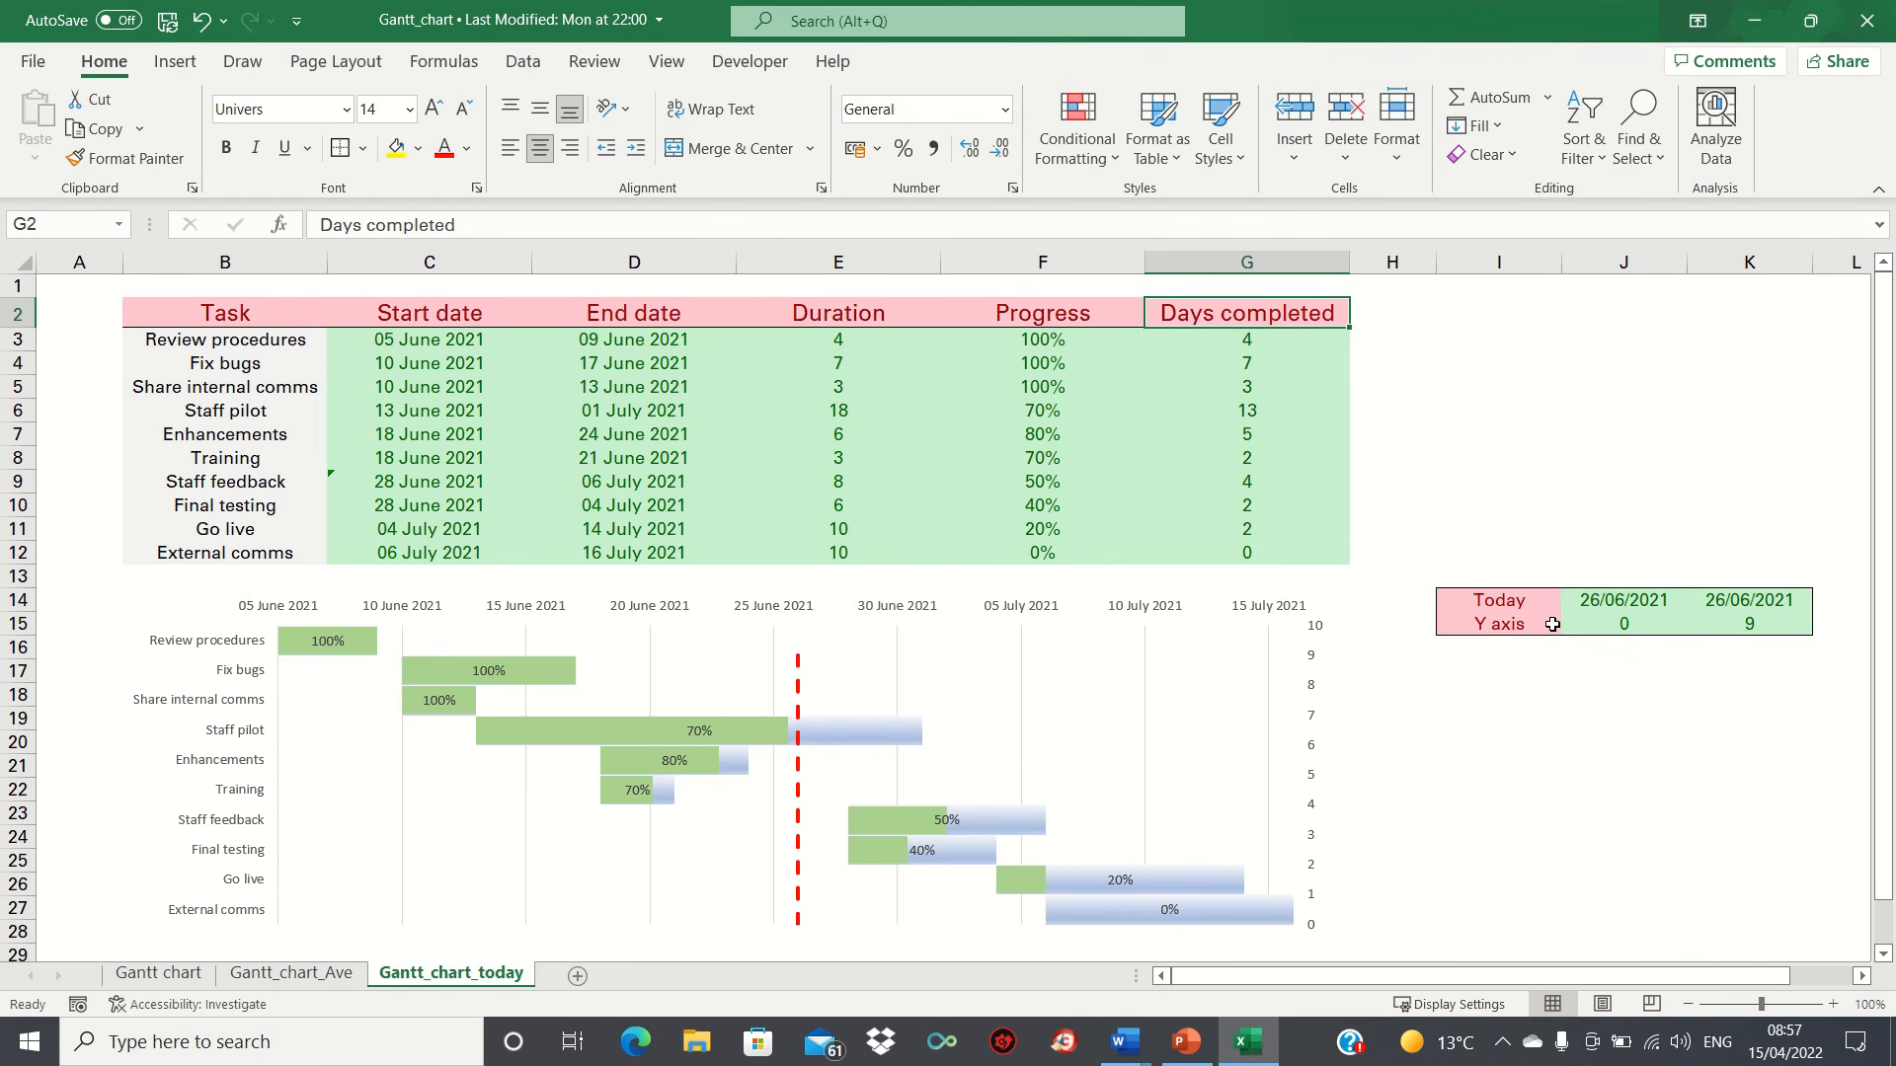
Step: Change both Today dates in J14 and K14 to 1/7/21 to move the vertical line on the chart
{"action": "left_click", "coordinate": [1601, 599]}
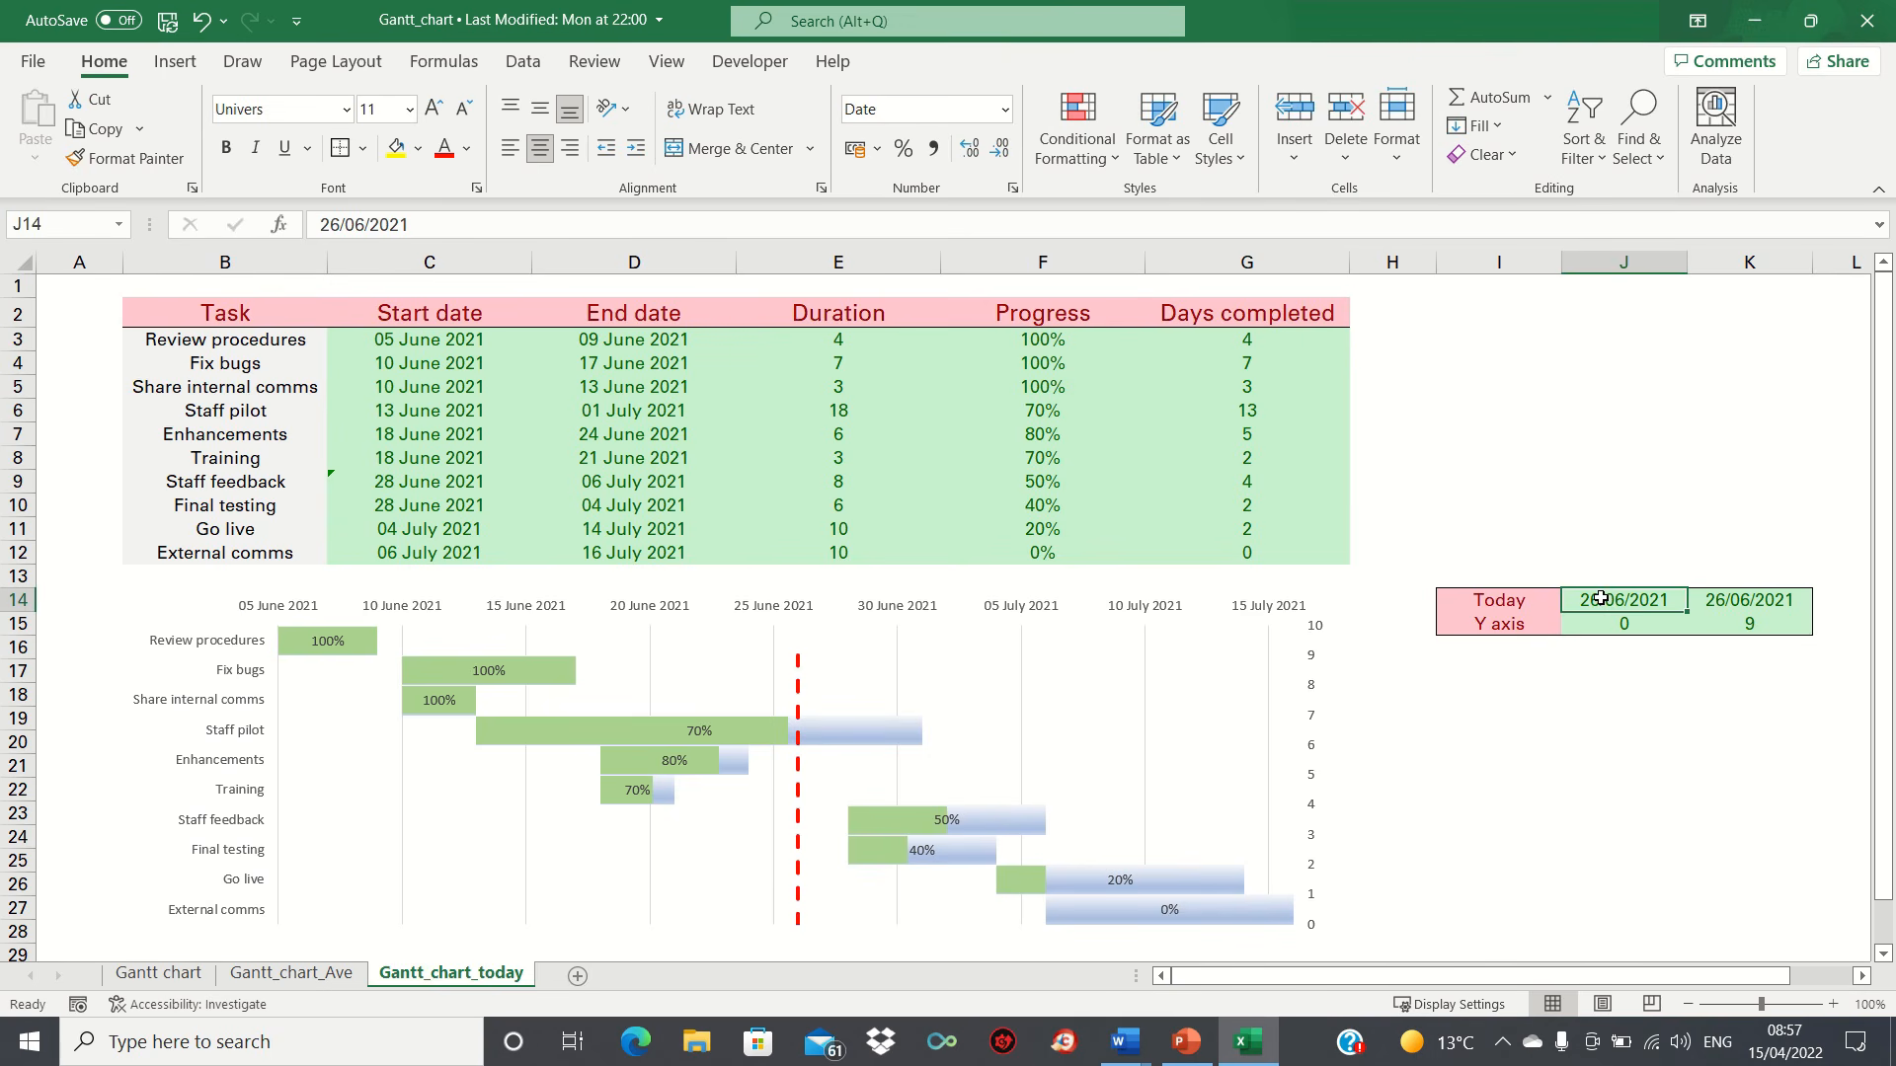
{"action": "type", "text": "1/7/21"}
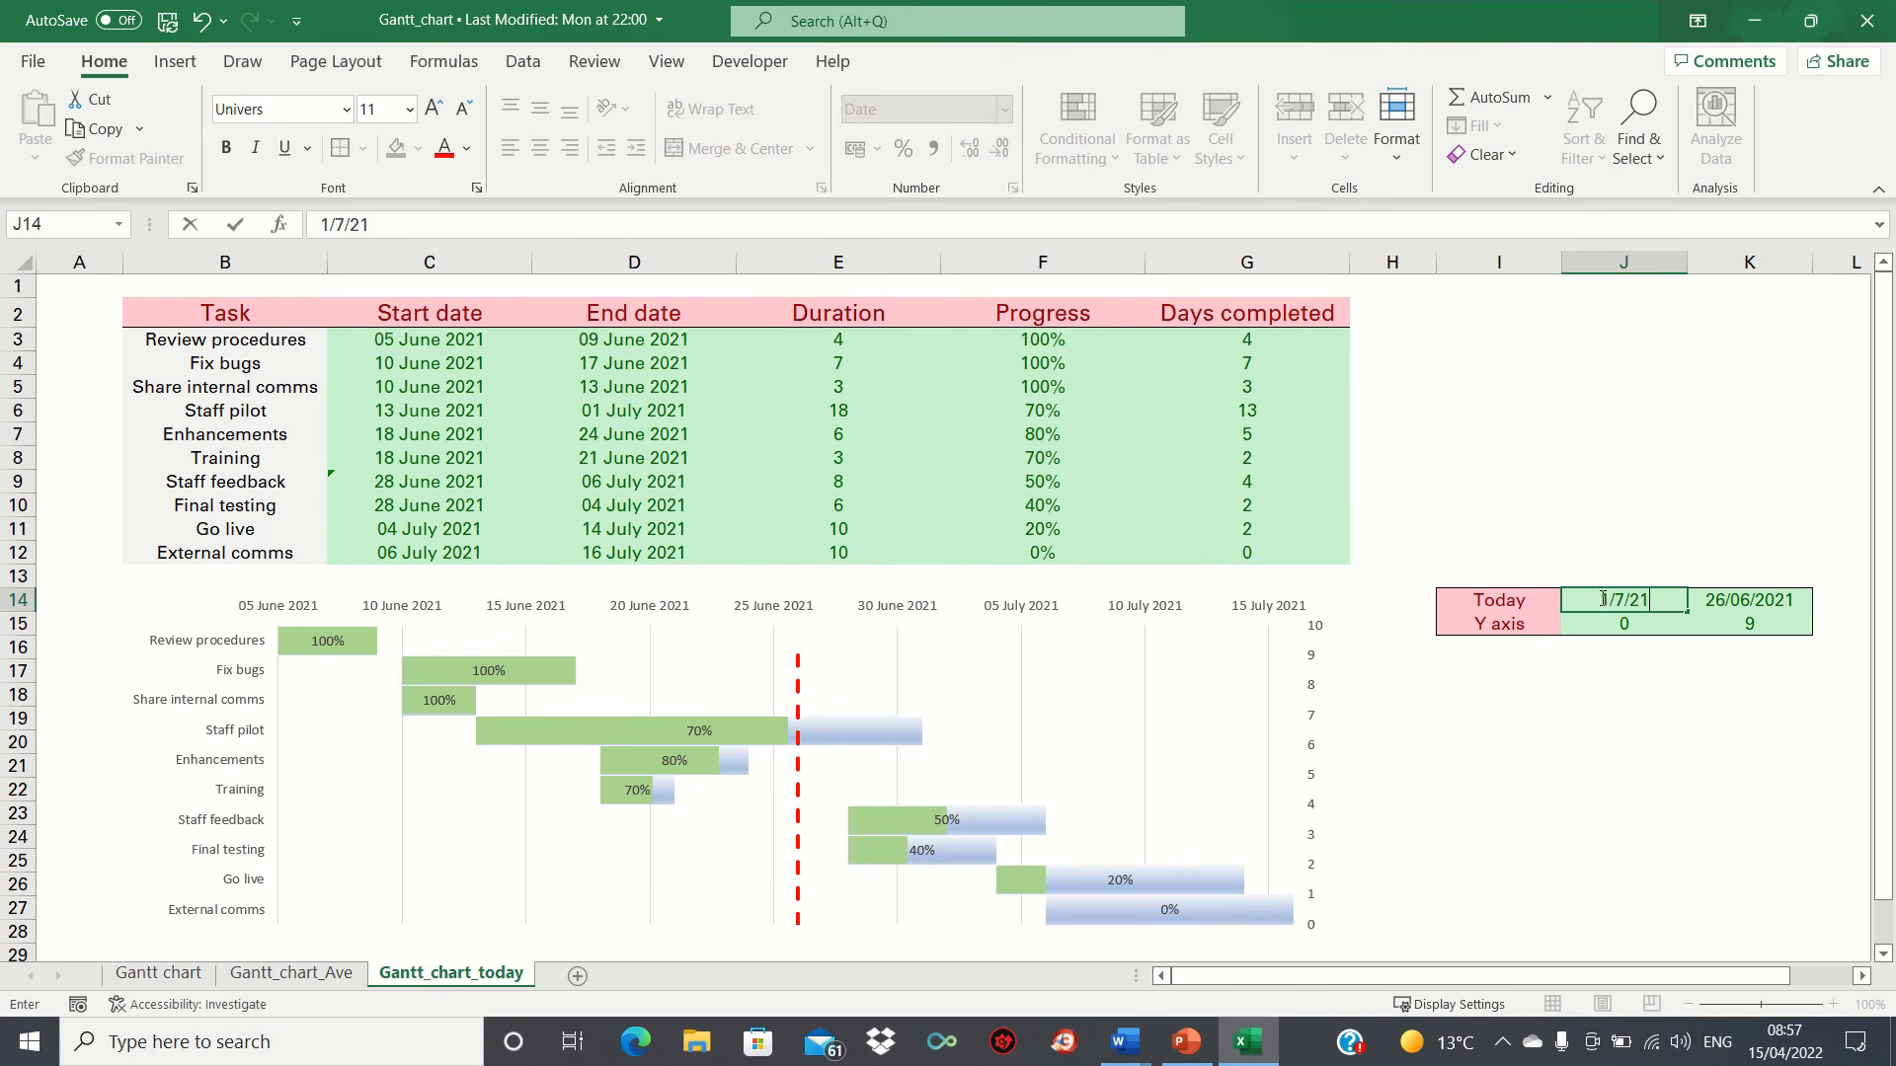
{"action": "key", "text": "Tab"}
{"action": "type", "text": "1/7/21"}
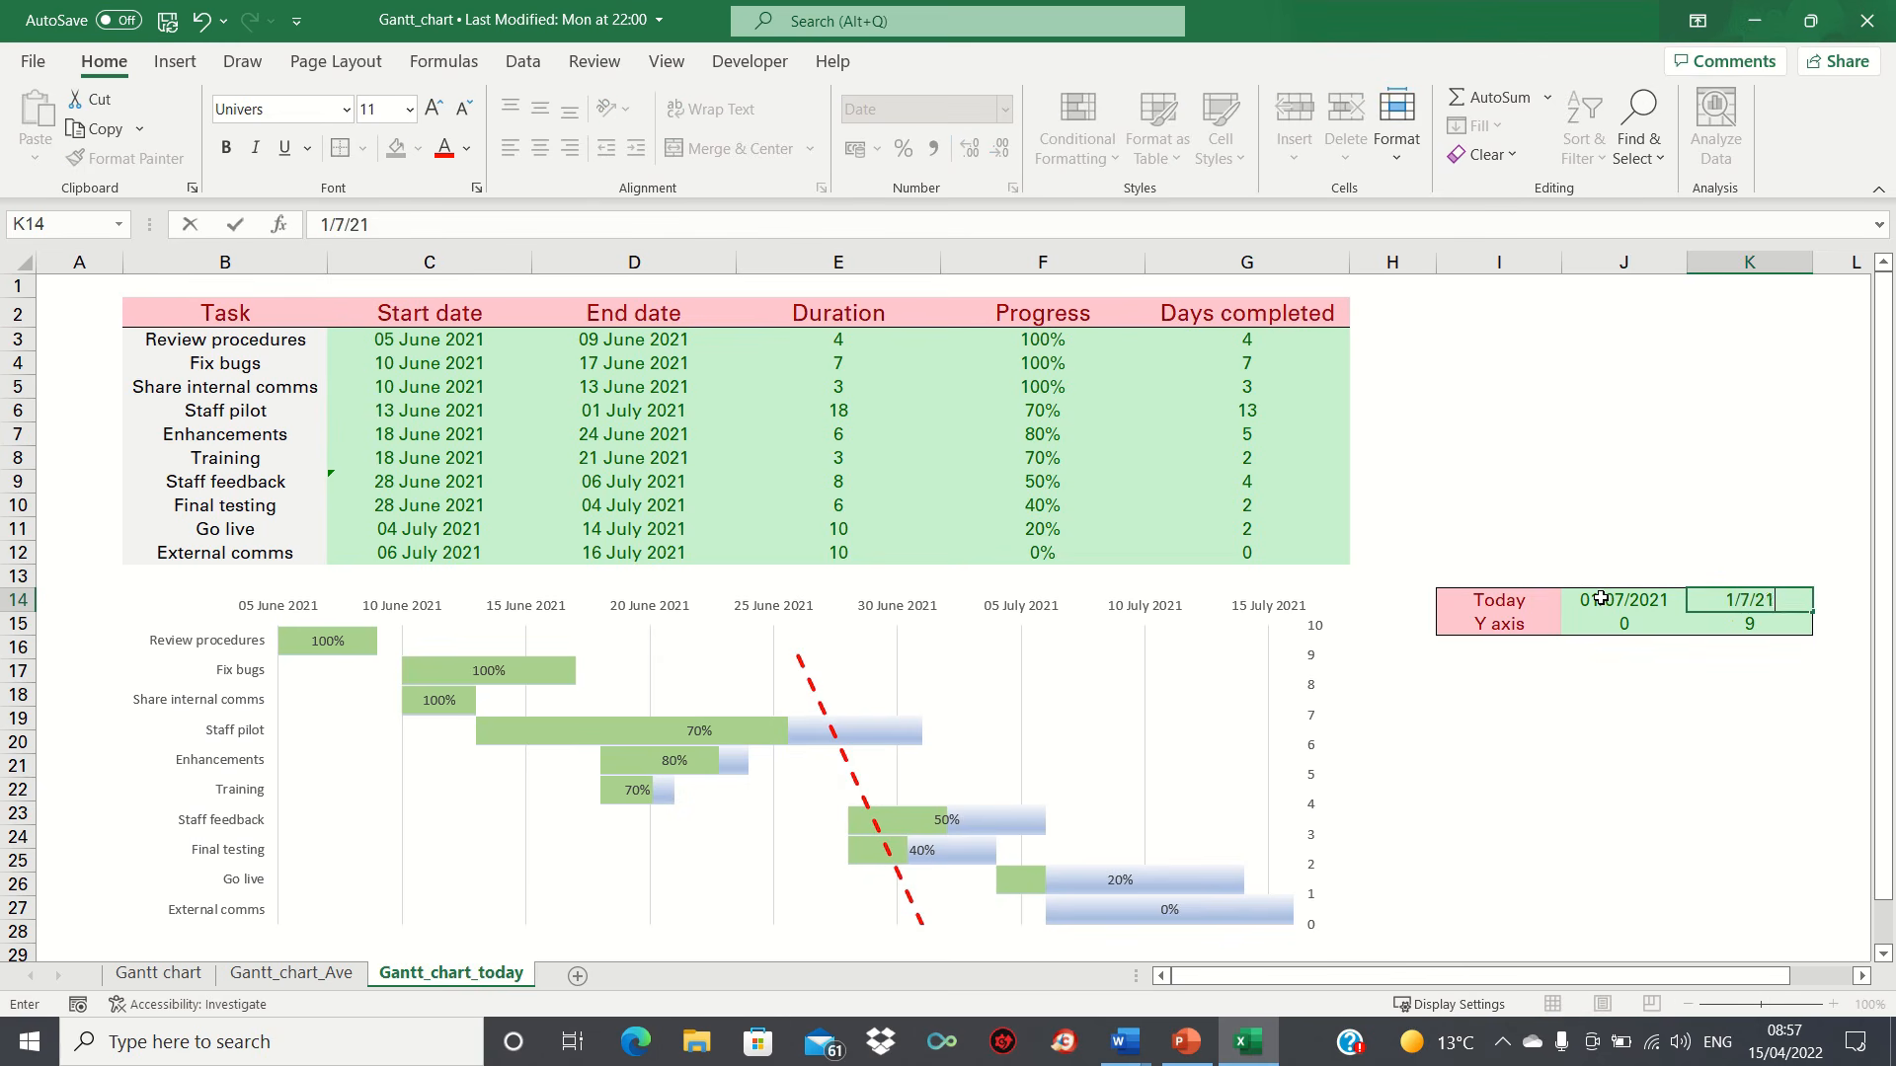
{"action": "key", "text": "Return"}
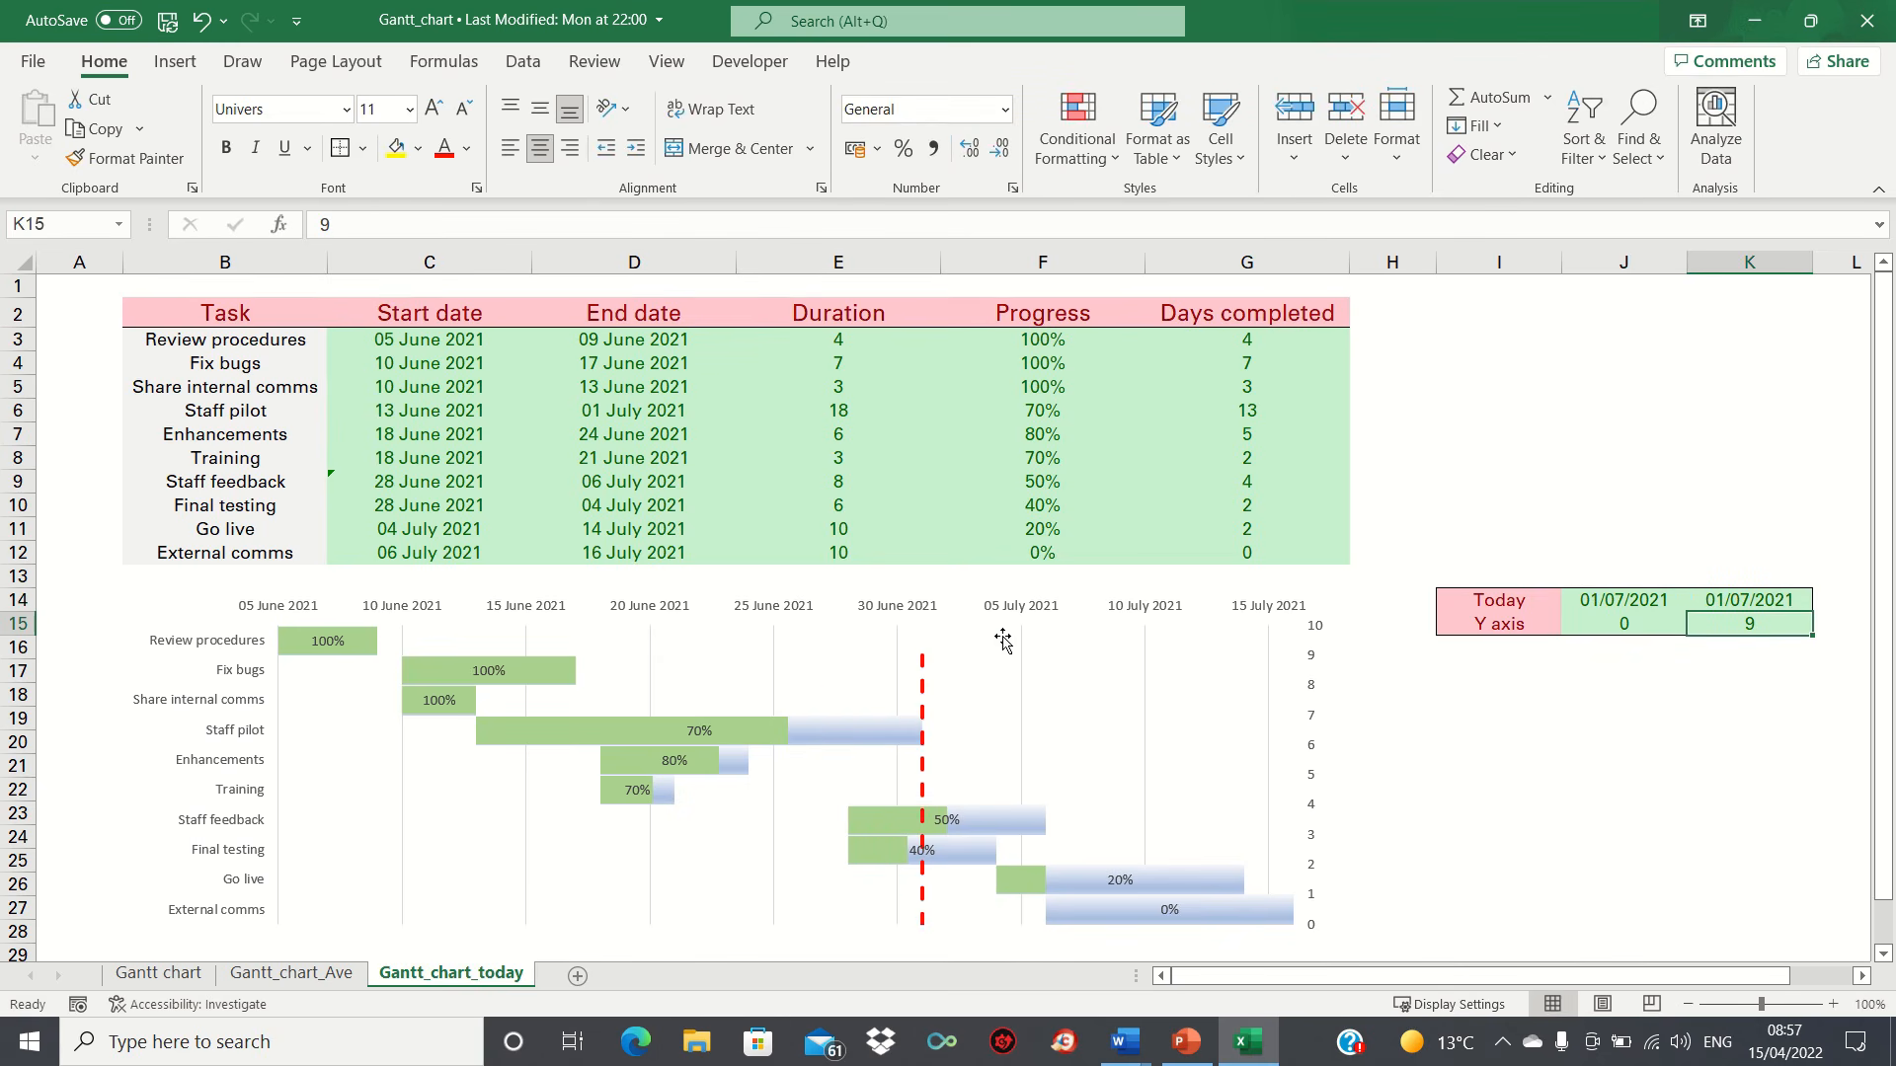
{"action": "left_click", "coordinate": [1615, 622]}
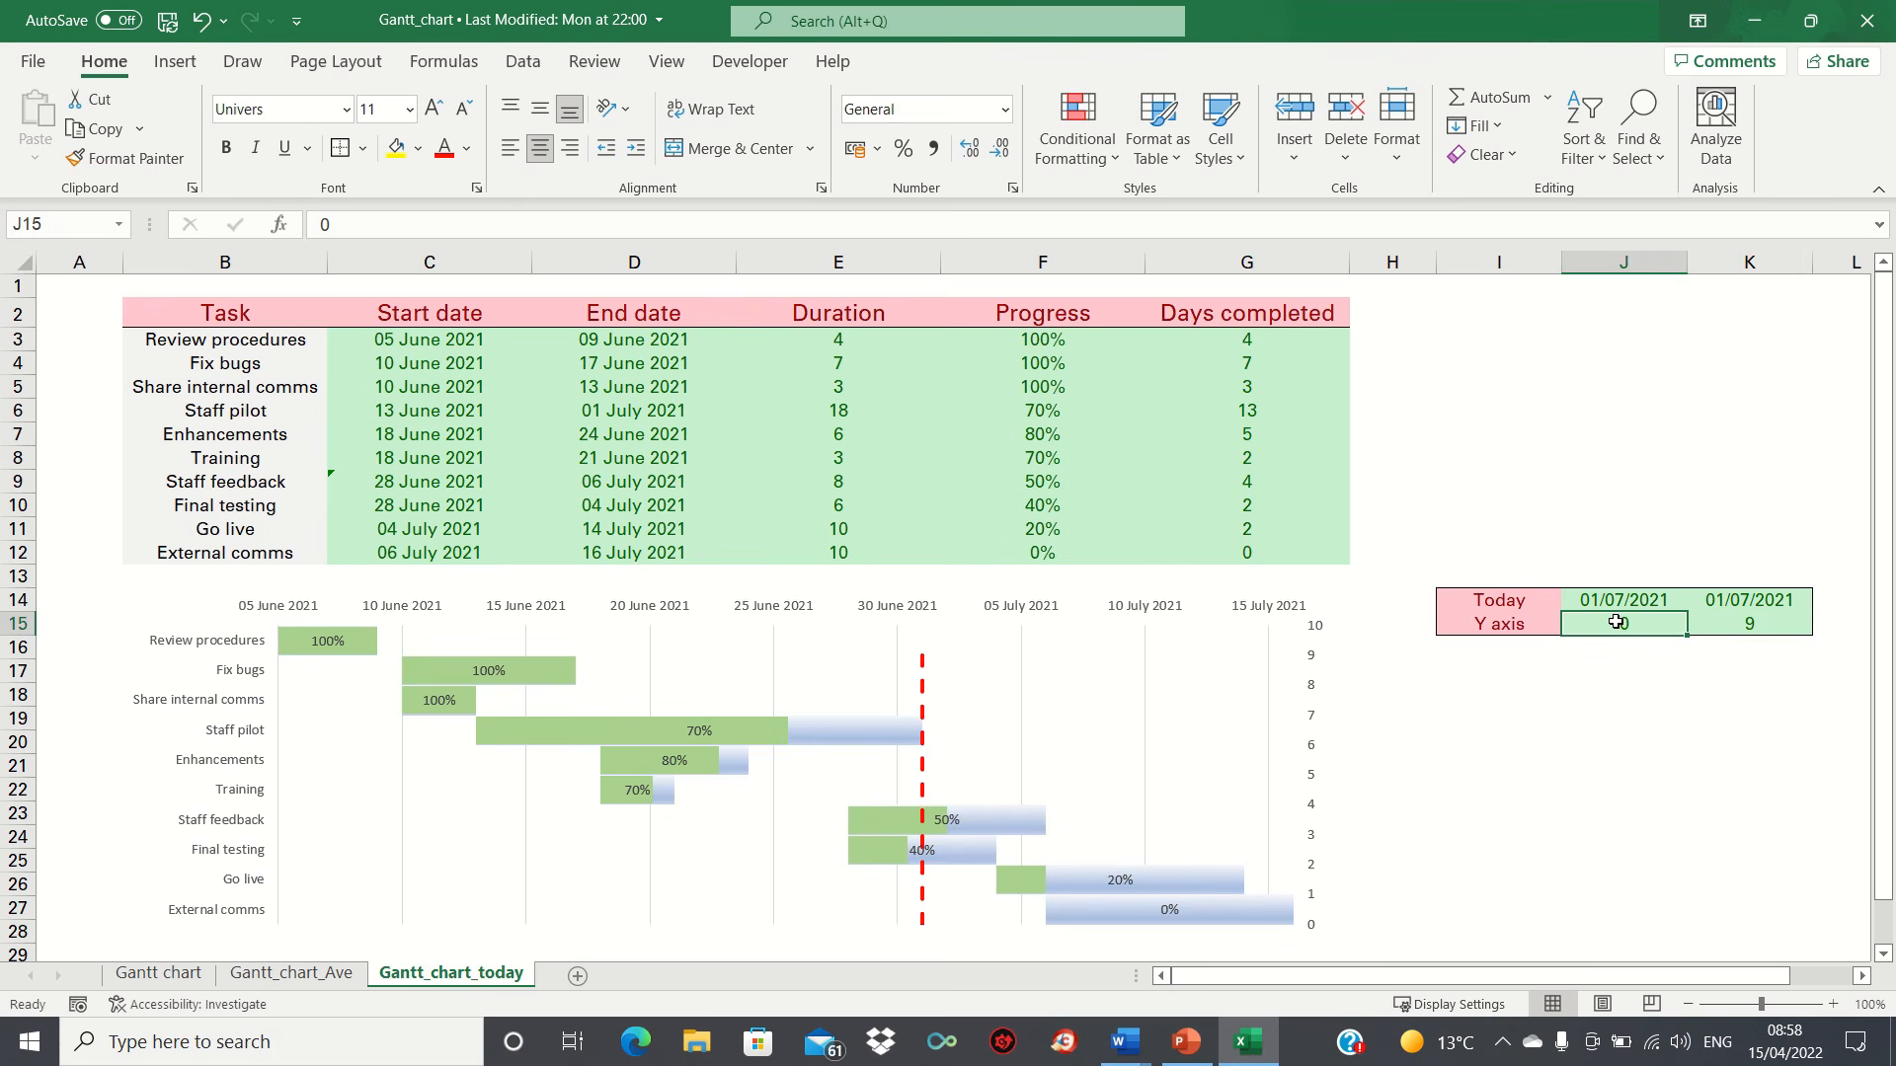